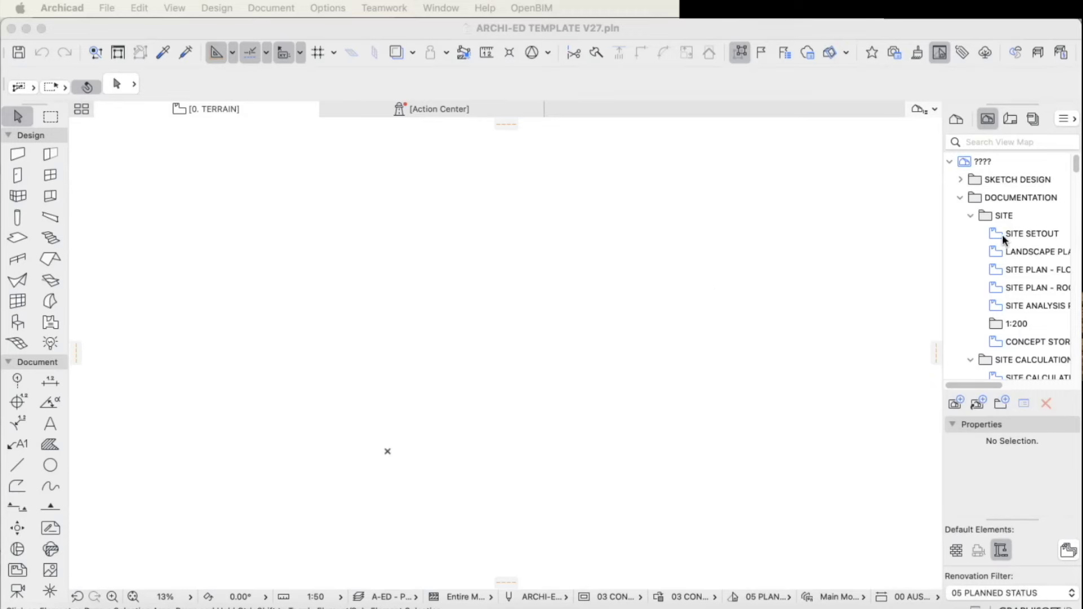
Look at the layer settings for model views and browse the A-ED line types
click(327, 7)
mouse_move(334, 31)
click(542, 31)
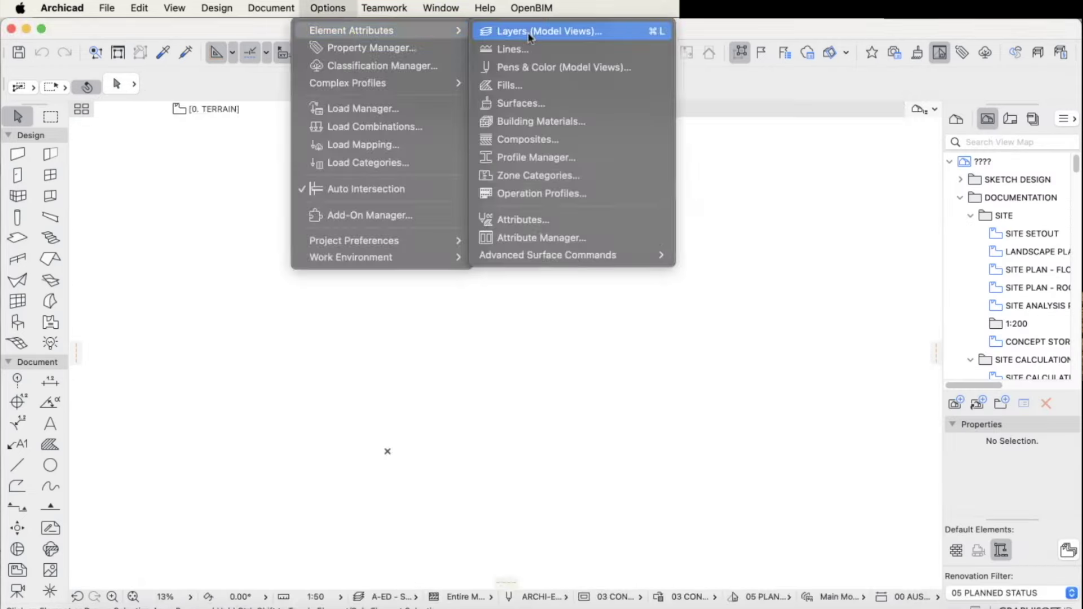
click(531, 48)
scroll(461, 296, up, 3)
scroll(461, 296, up, 2)
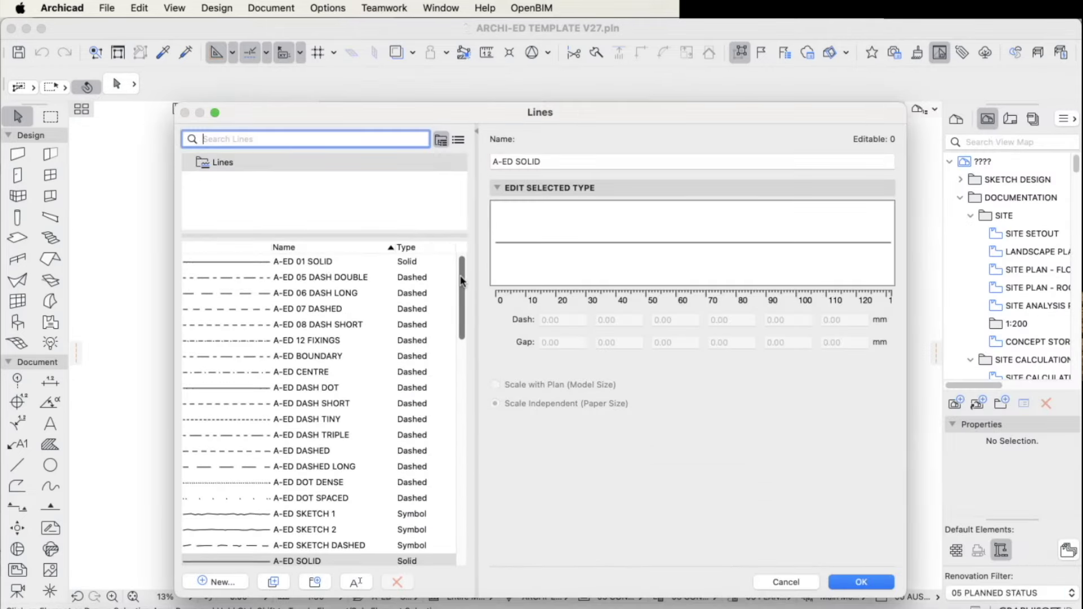
scroll(360, 341, down, 5)
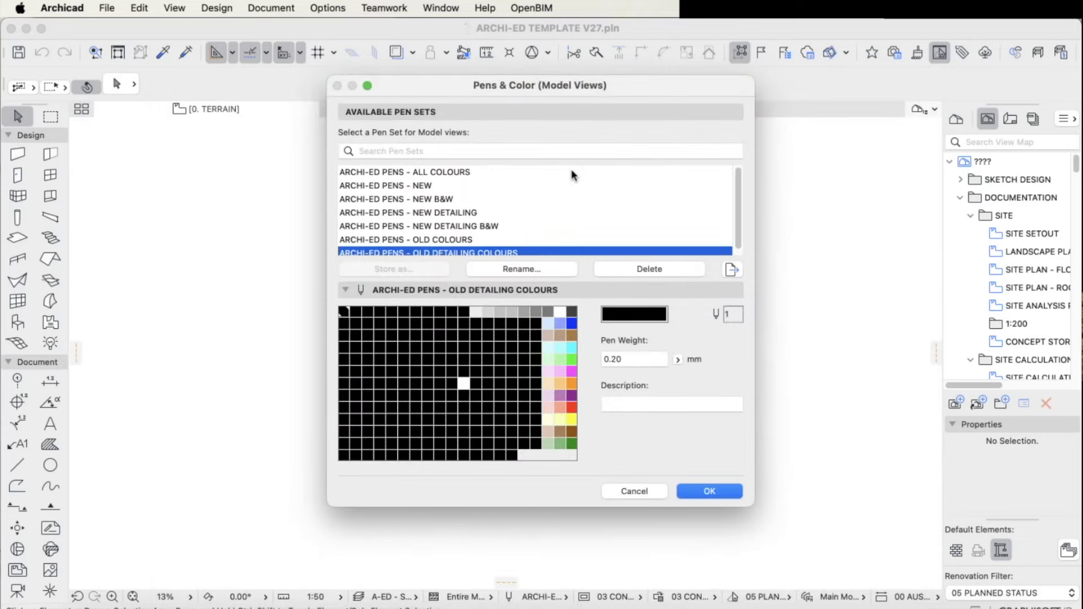
Compare the colours of the ALL COLOURS, OLD COLOURS, NEW and NEW B&W pen sets
click(463, 172)
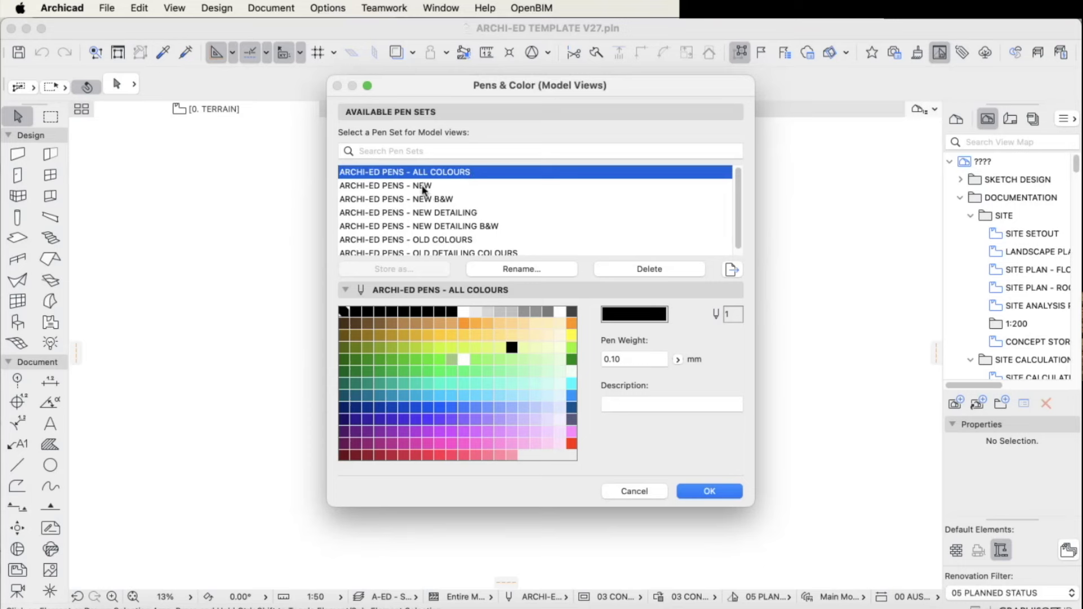
click(445, 237)
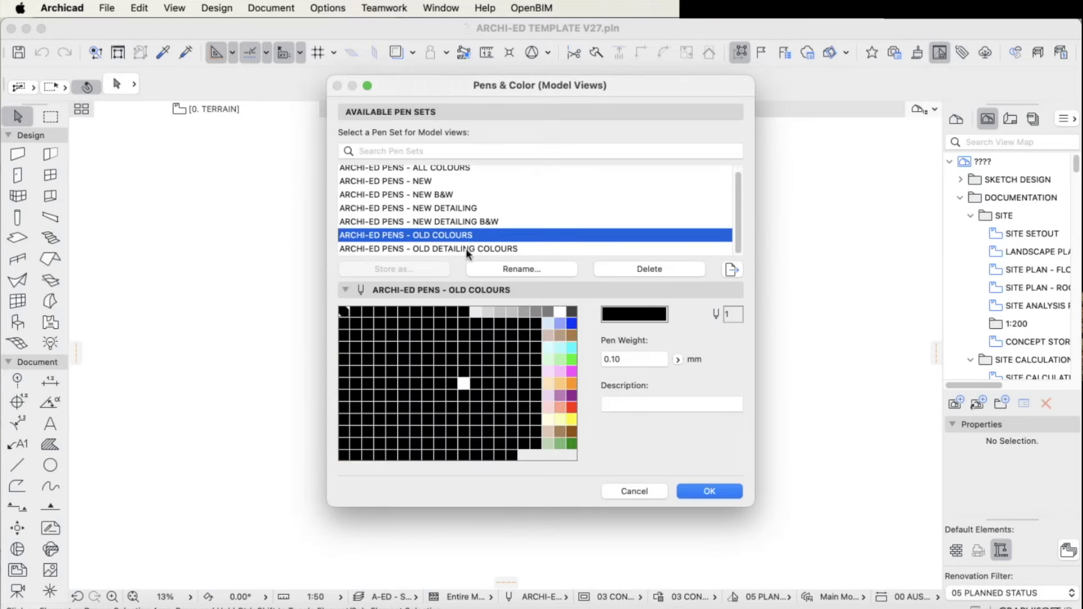
click(418, 185)
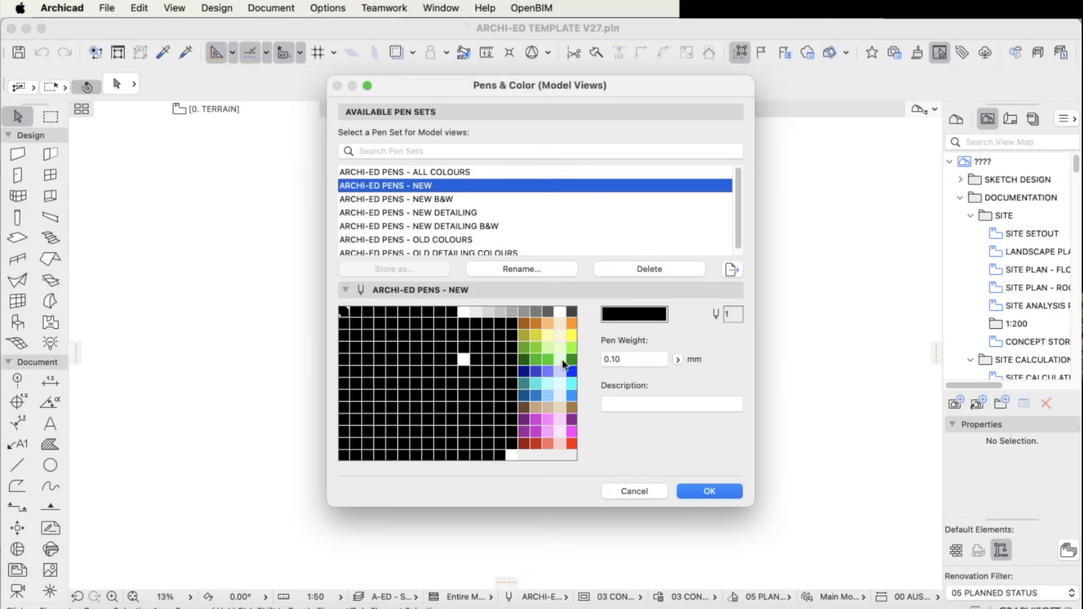
click(423, 198)
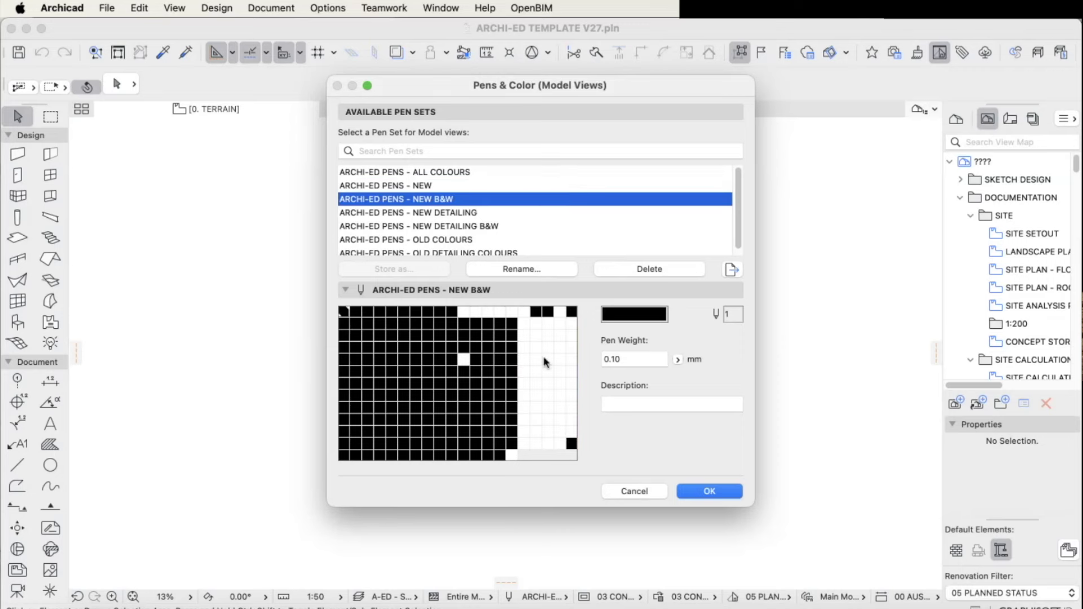
key(Up)
key(Down)
key(Up)
Check the weights of several pens in the ARCHI-ED PENS - NEW set
click(355, 313)
click(414, 313)
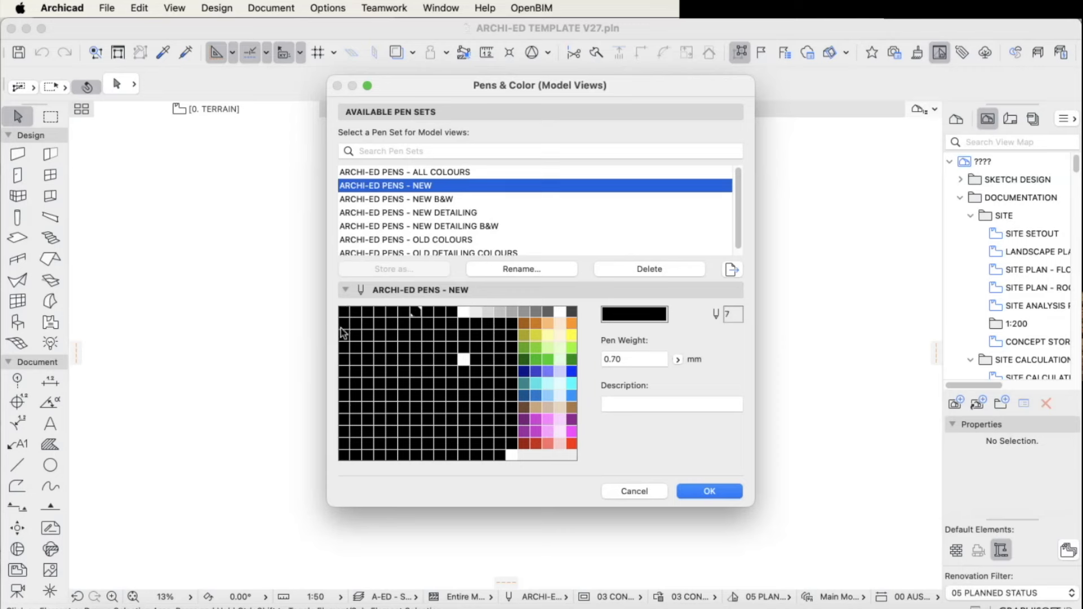
click(342, 326)
text(167)
Inspect pen weights in the ARCHI-ED PENS - NEW DETAILING set and compare pen 5 with the NEW set
click(422, 217)
click(358, 370)
click(344, 311)
click(390, 312)
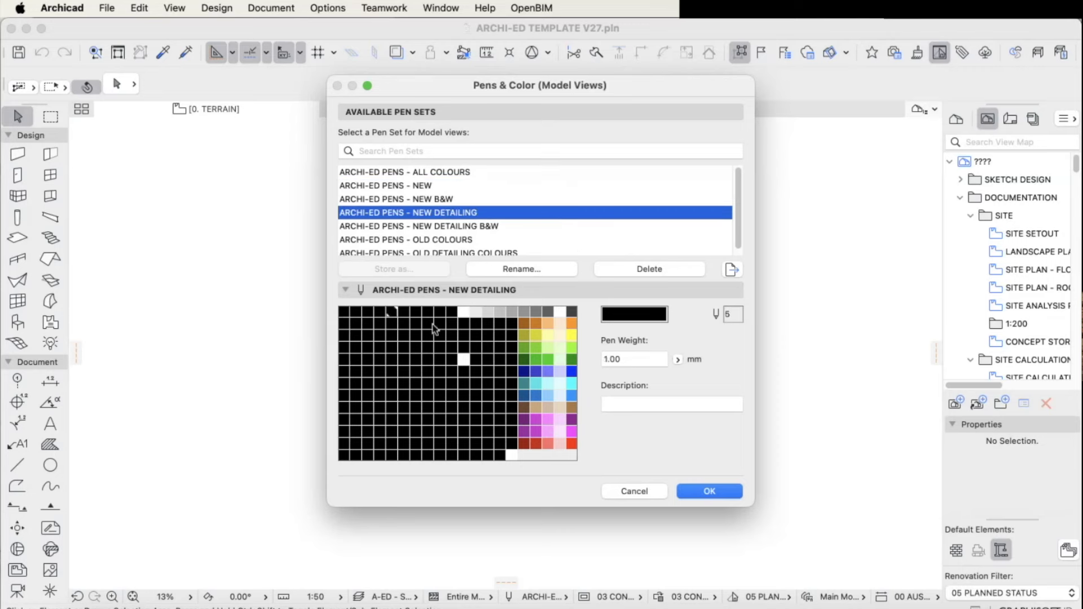
click(400, 186)
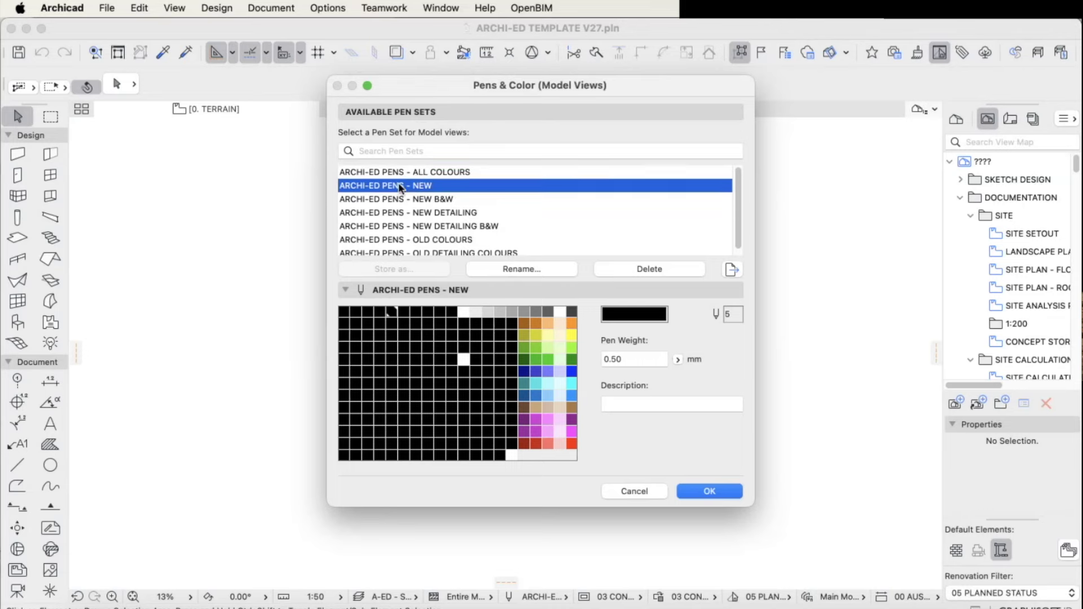
View the NEW B&W and NEW DETAILING B&W pen sets, and leave the pen settings without saving
click(424, 199)
click(426, 227)
drag(547, 85, 524, 93)
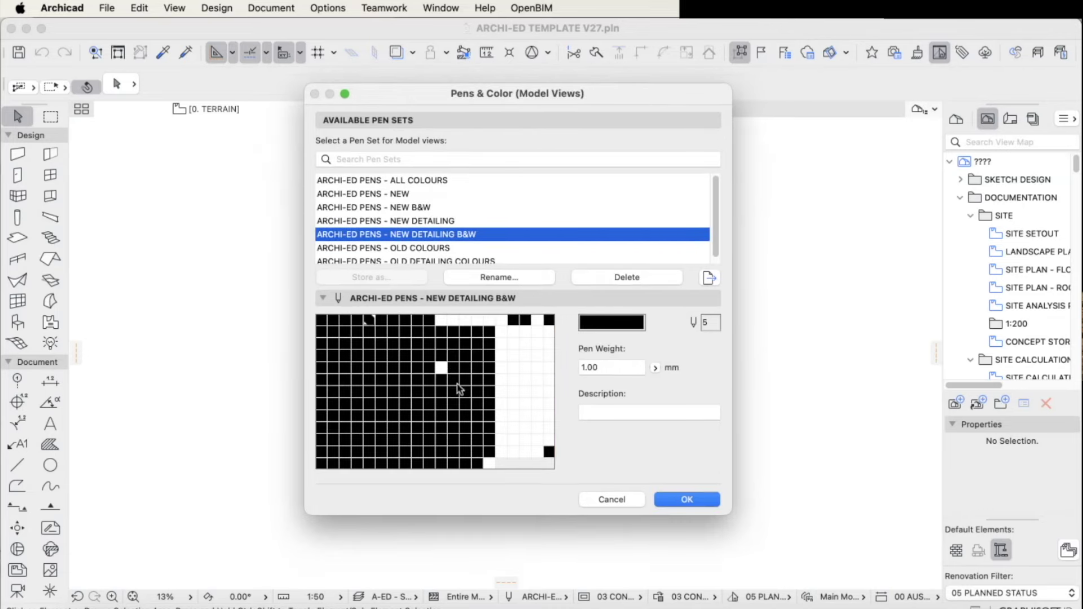
click(611, 499)
Browse the list of A-ED fills in the element attributes
click(327, 8)
mouse_move(364, 31)
click(520, 88)
scroll(307, 332, down, 10)
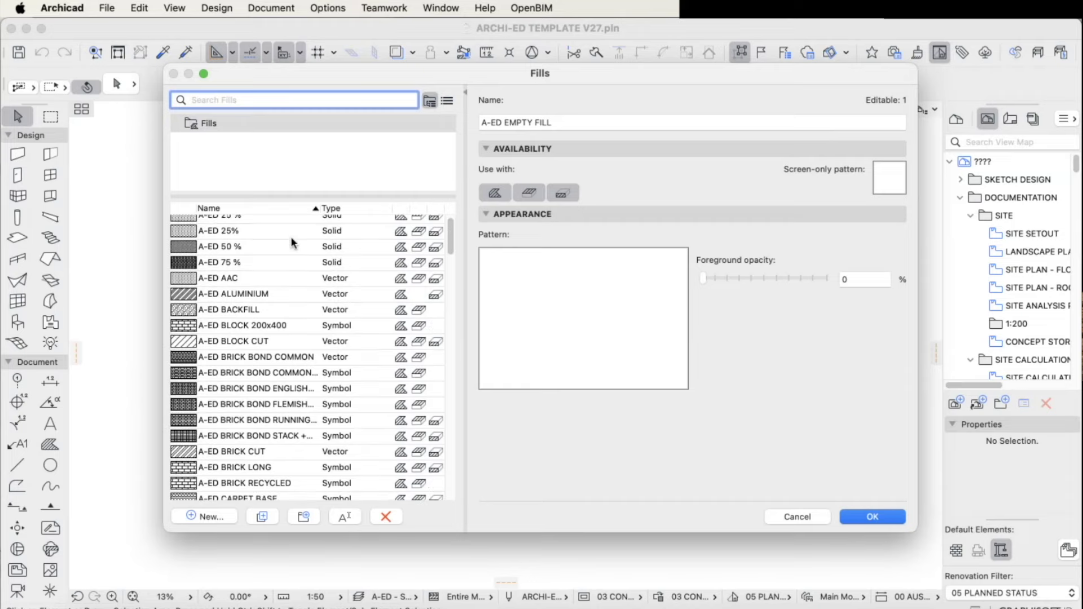
scroll(308, 352, down, 10)
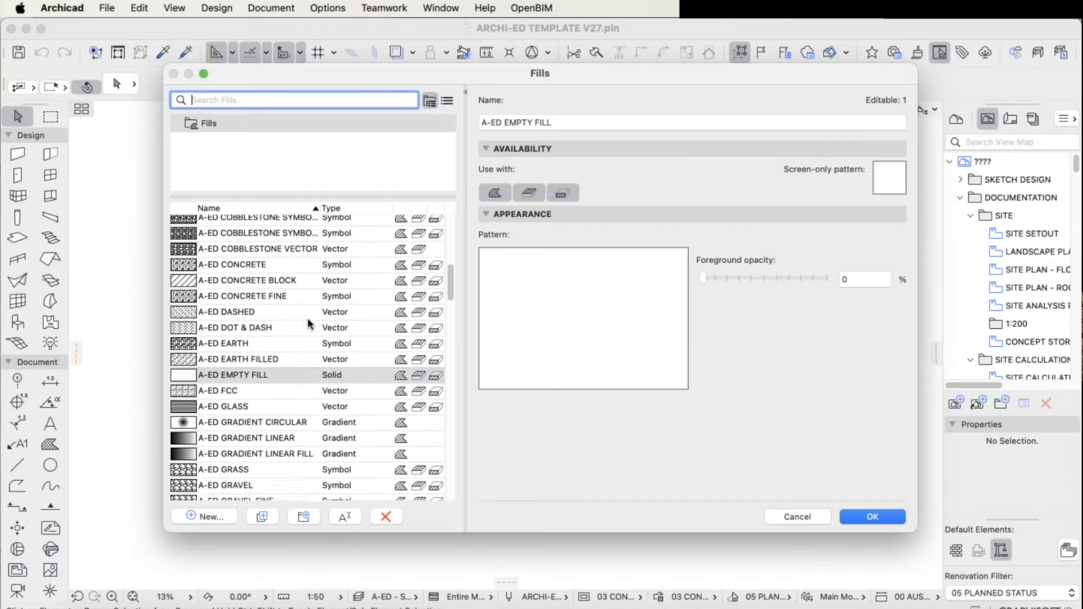
key(Return)
Browse the list of A-ED surfaces in the element attributes
click(328, 8)
mouse_move(361, 34)
click(515, 100)
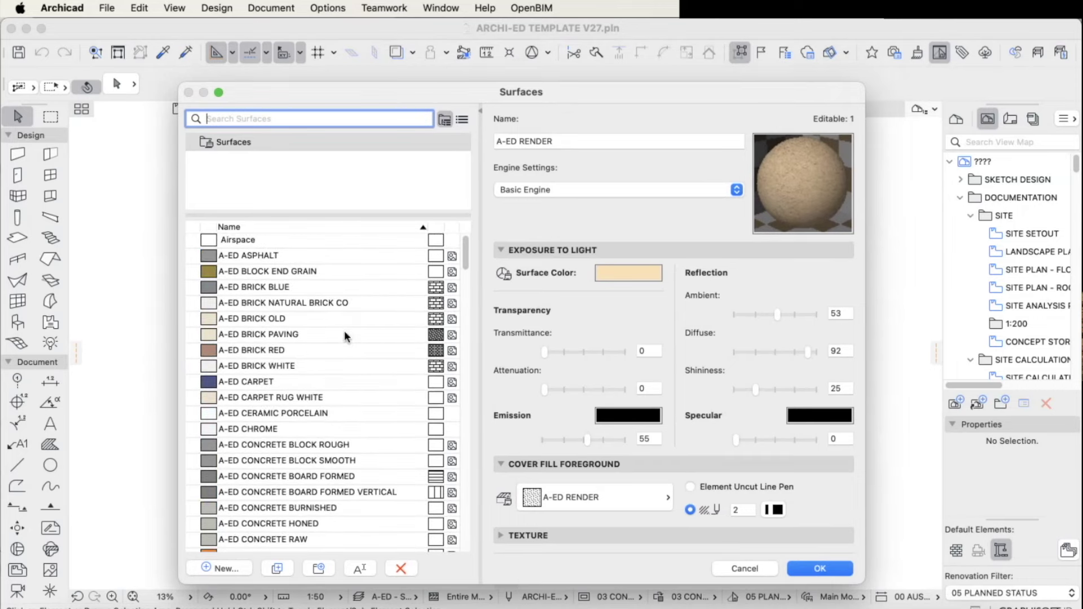
scroll(346, 337, down, 20)
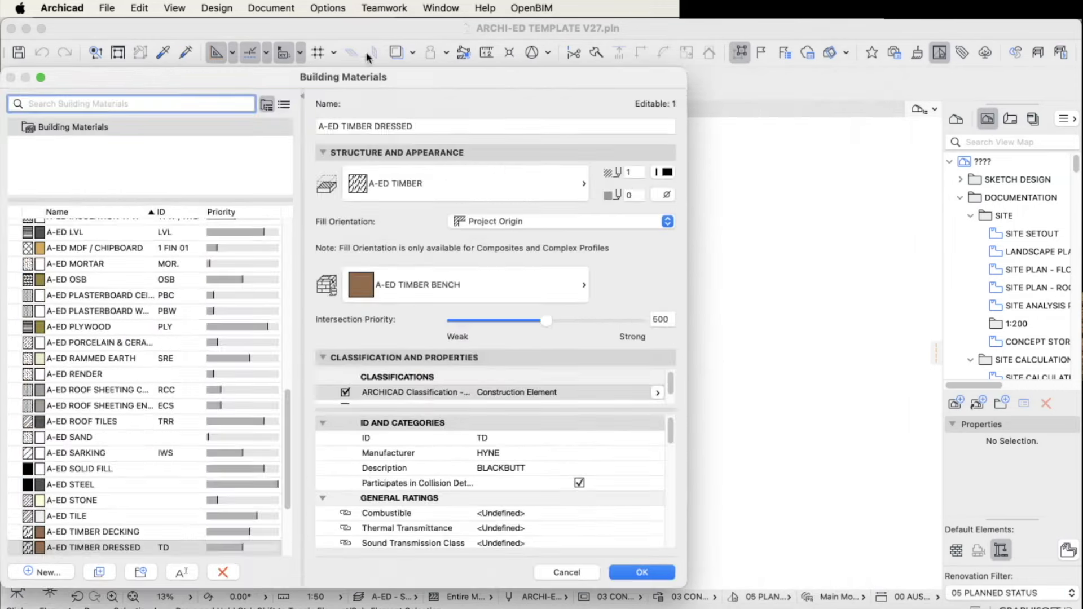
Look through the building materials and inspect the settings of A-ED AAC
scroll(399, 307, up, 15)
click(270, 231)
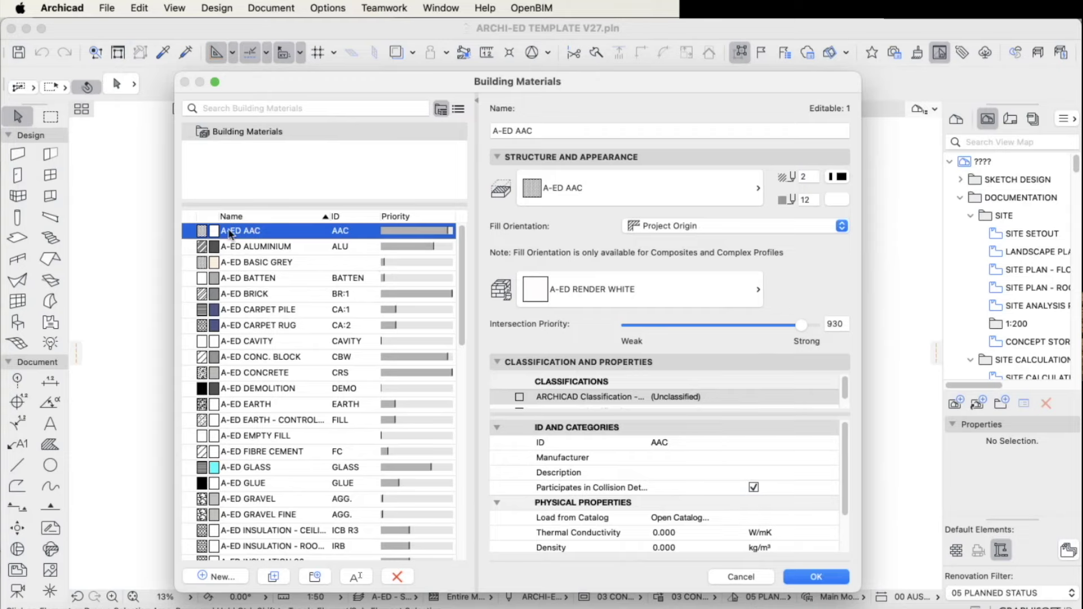
click(816, 576)
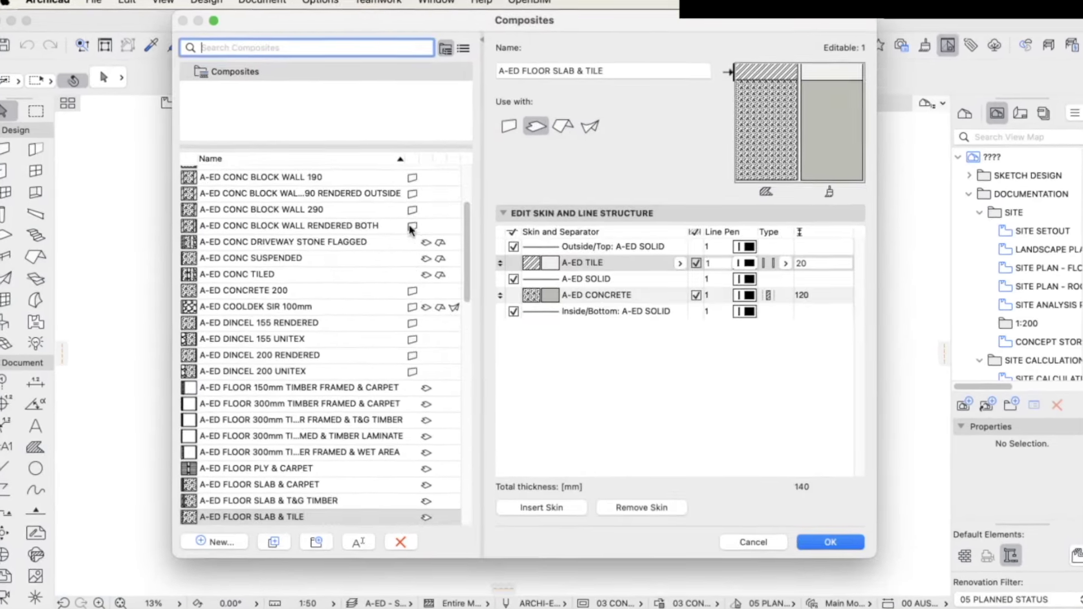
Browse the available composites and the complex profiles in the Profile Manager
drag(468, 231, 466, 282)
scroll(449, 281, down, 10)
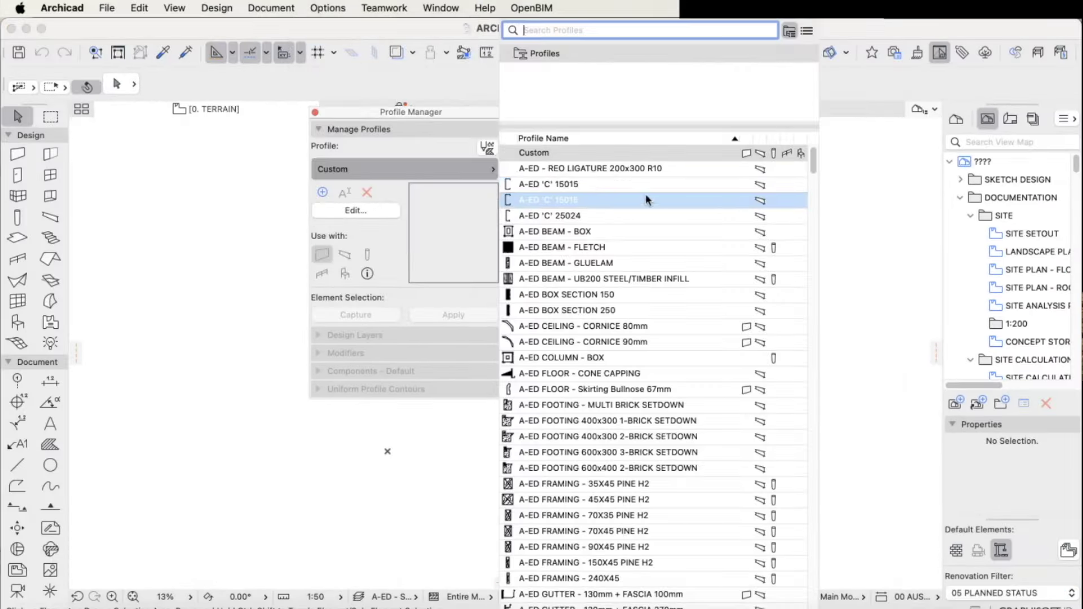
drag(810, 206, 810, 165)
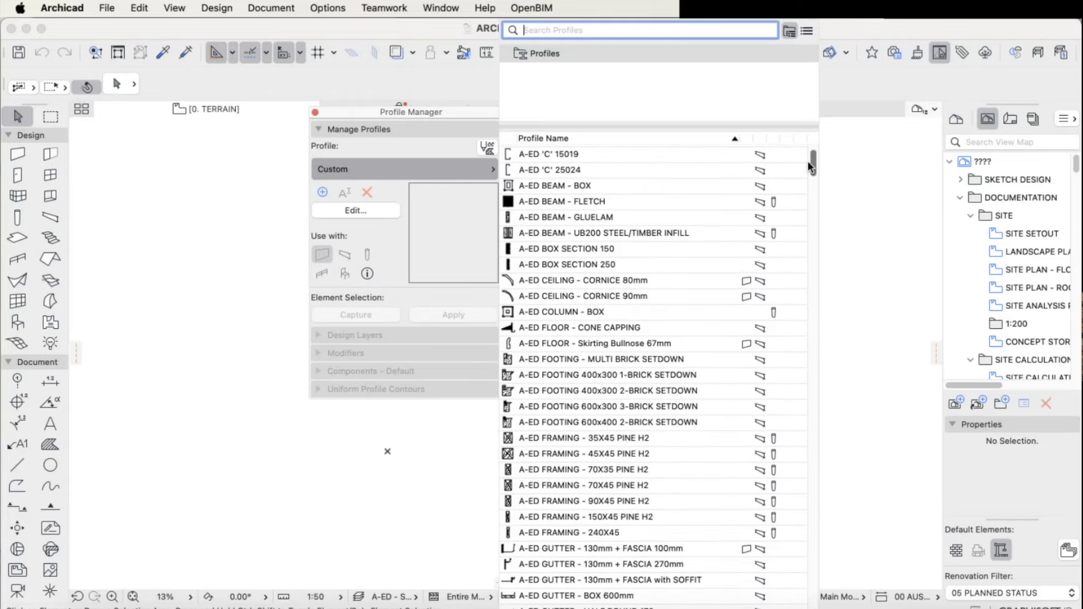
scroll(810, 165, down, 10)
click(792, 268)
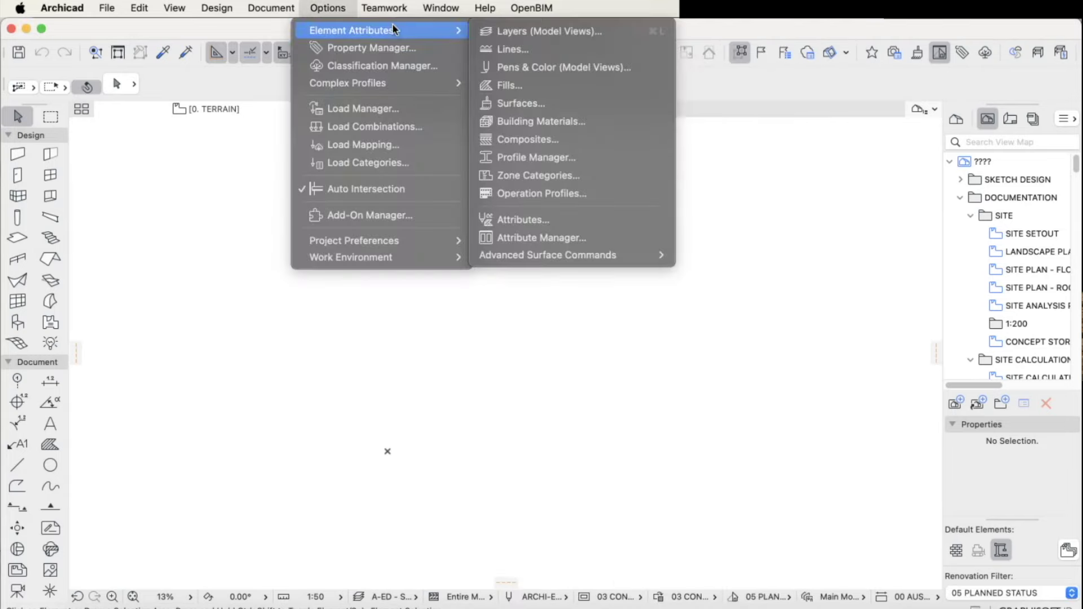
click(519, 155)
Browse the sections, elevations and interior elevations in the Project Map
click(956, 118)
scroll(1009, 237, down, 10)
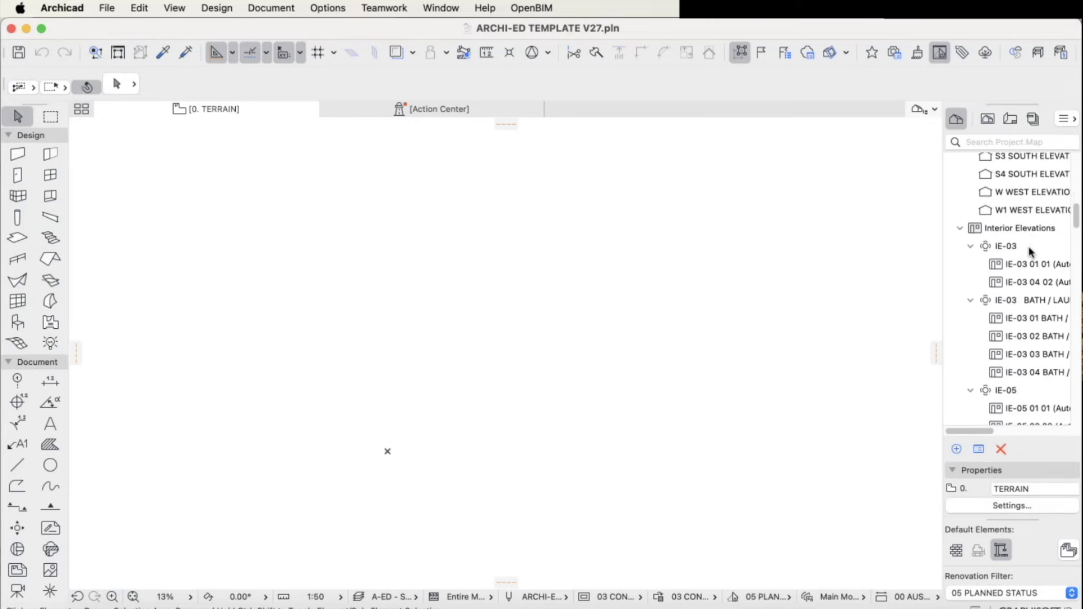
scroll(1038, 237, down, 5)
scroll(1044, 230, up, 10)
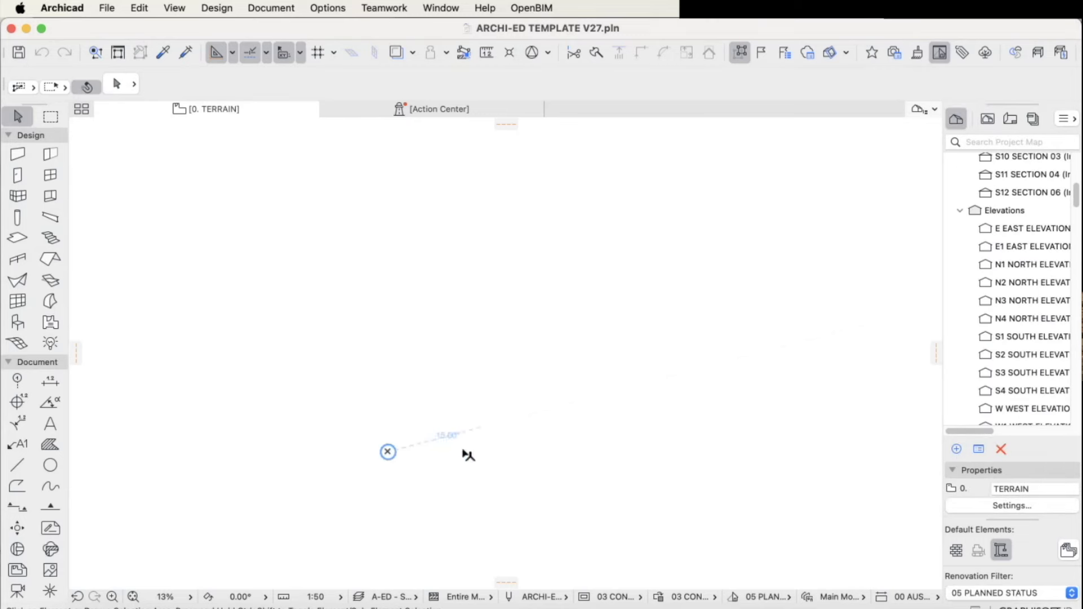
Switch the navigator to the View Map and review the Project Info fields
click(988, 118)
click(107, 8)
mouse_move(265, 276)
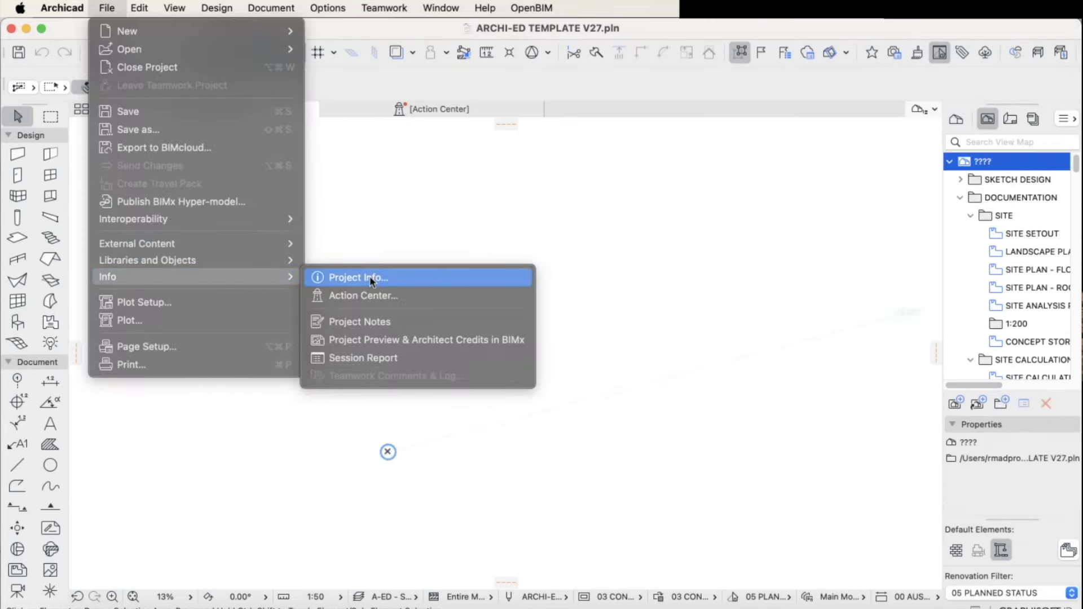
click(361, 277)
scroll(701, 213, down, 10)
click(709, 388)
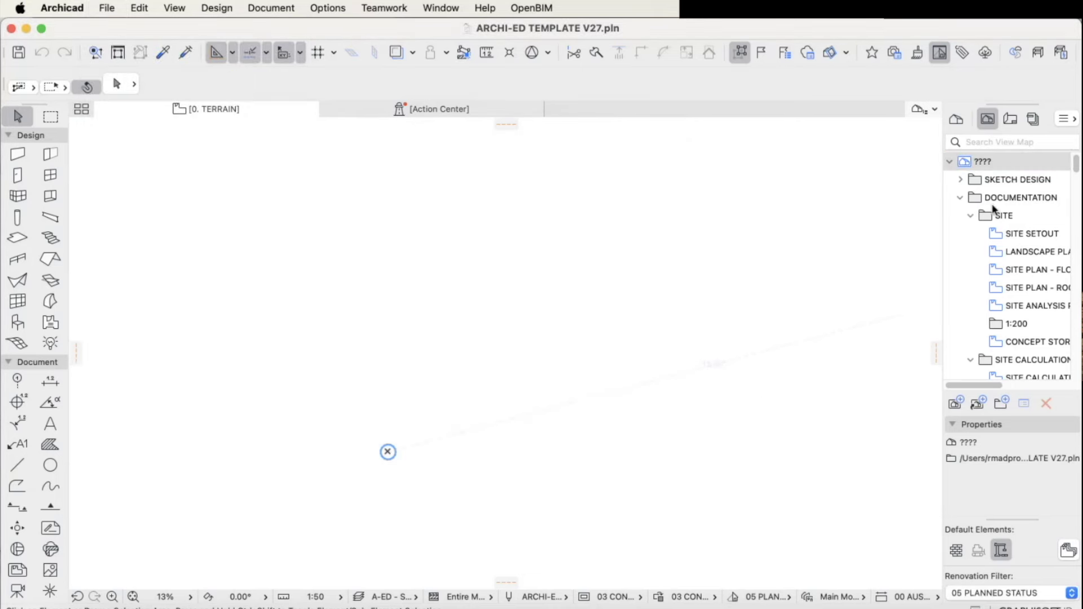
Browse the DOCUMENTATION views in the View Map, including the demolition, footings, set-out and GA plan folders
scroll(1043, 237, down, 10)
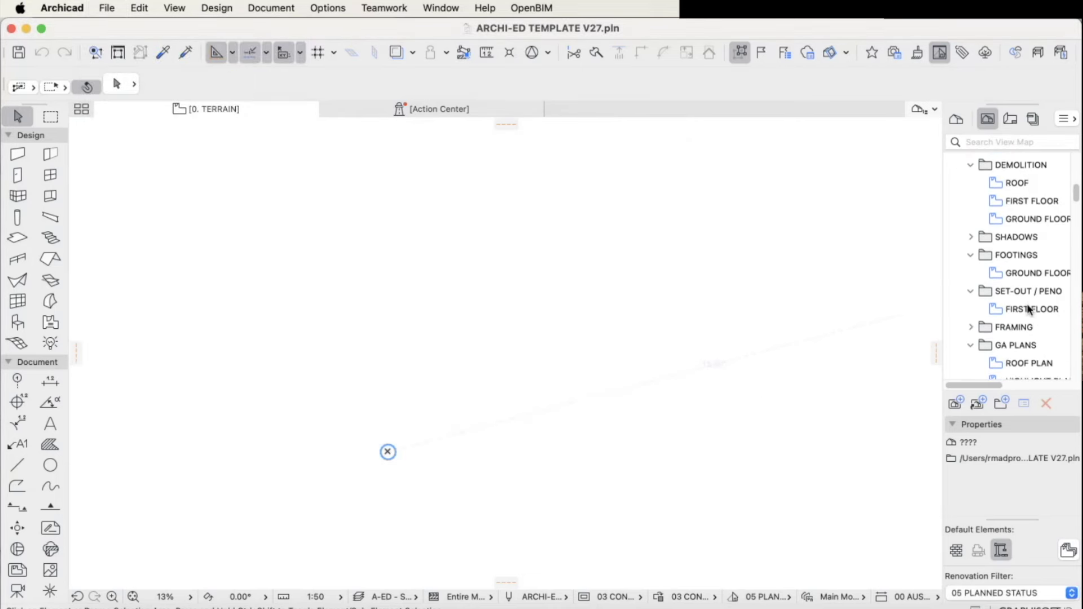
scroll(1028, 309, down, 5)
click(1013, 192)
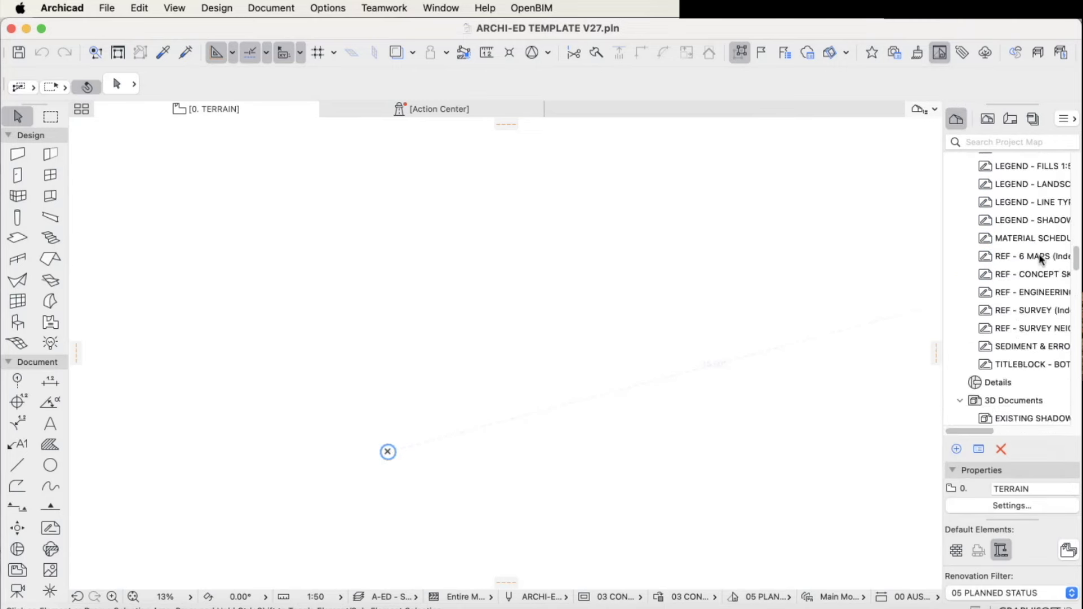
Review the worksheets and 3D Documents in the Project Map, and the schedules, quantities and index in the View Map
scroll(1041, 248, up, 5)
scroll(1039, 214, down, 4)
scroll(988, 261, down, 5)
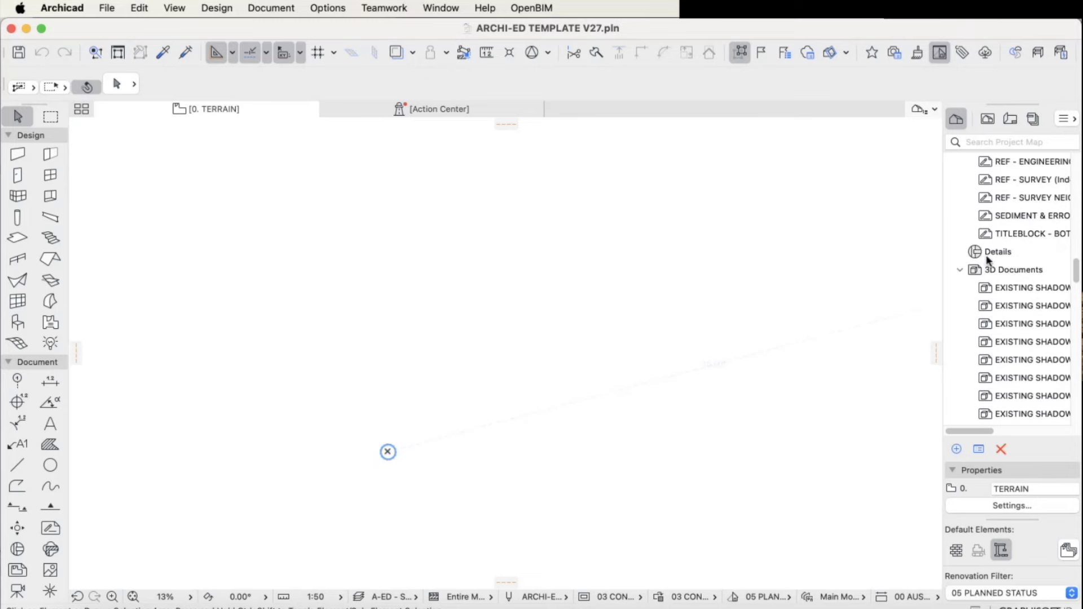
click(990, 213)
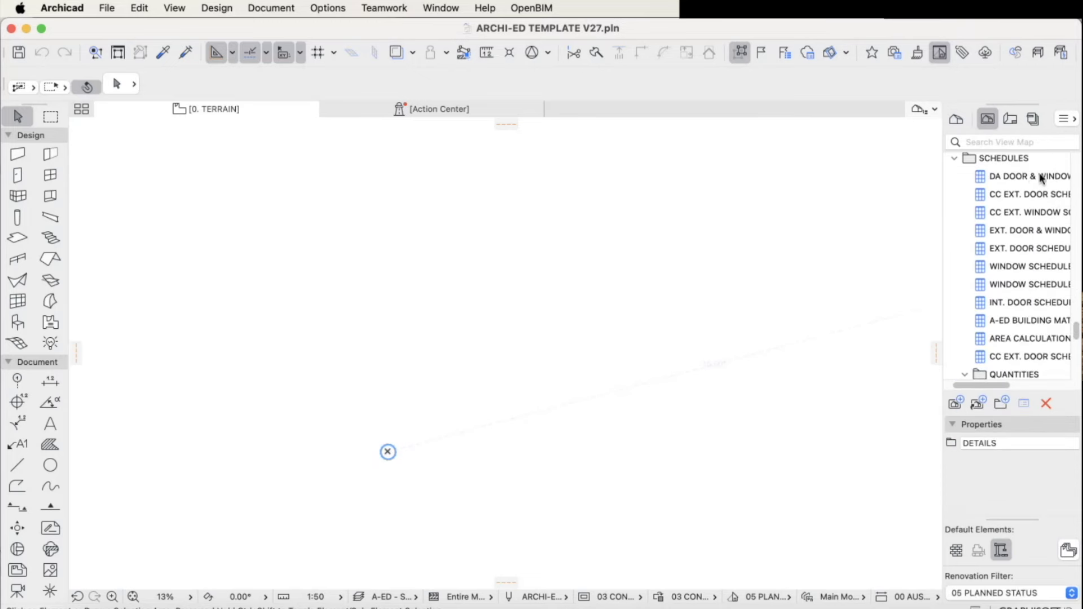
scroll(1004, 300, down, 3)
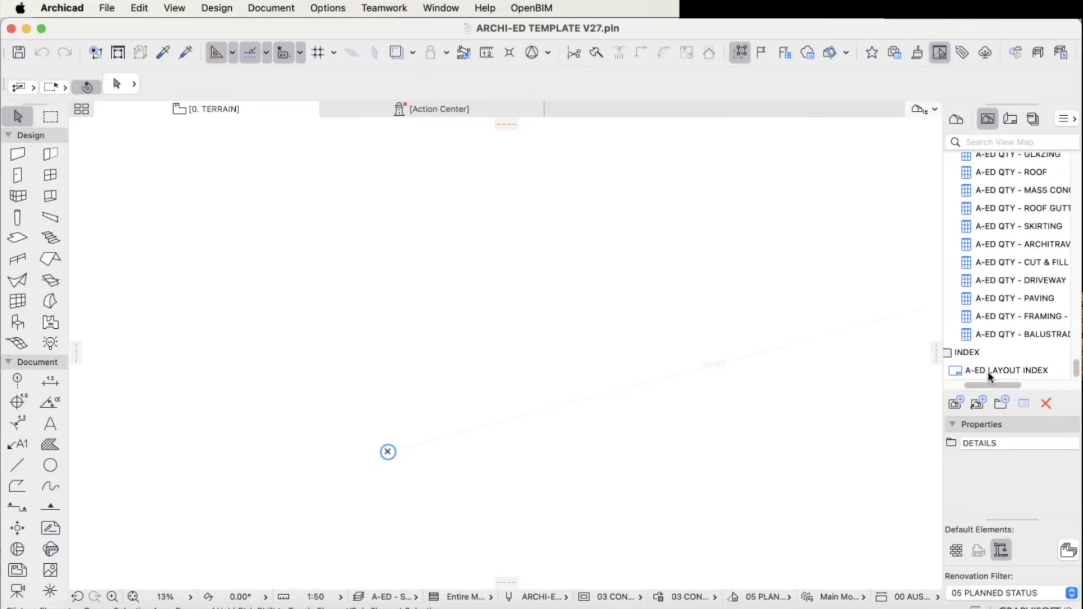
Browse the Layout Book from the plan layouts through 30 SECTIONS and 60 DETAILING to the master layouts
click(1011, 118)
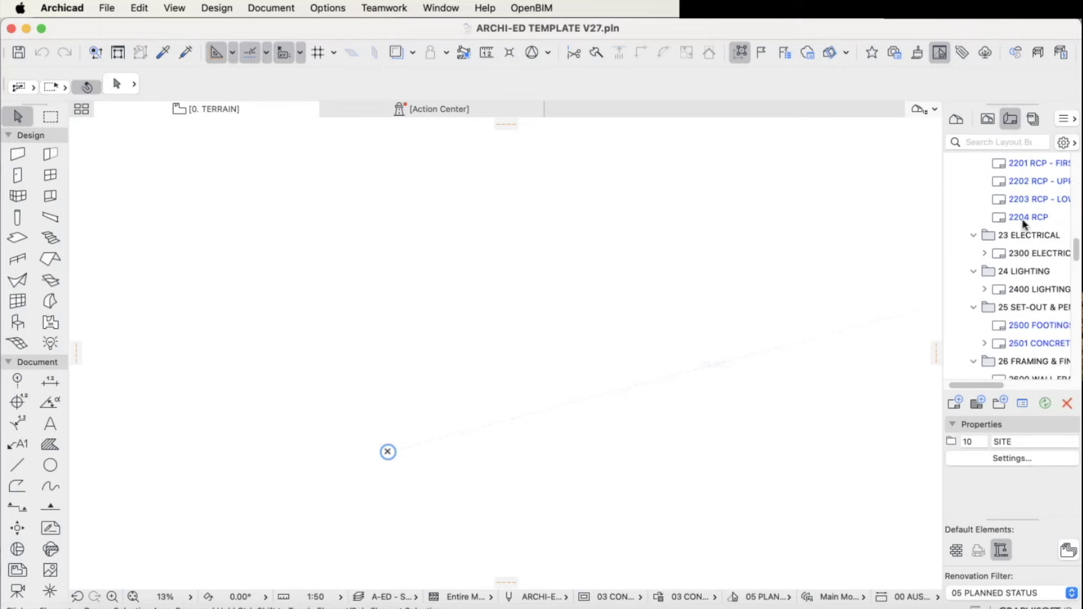
click(1009, 247)
scroll(1007, 259, down, 5)
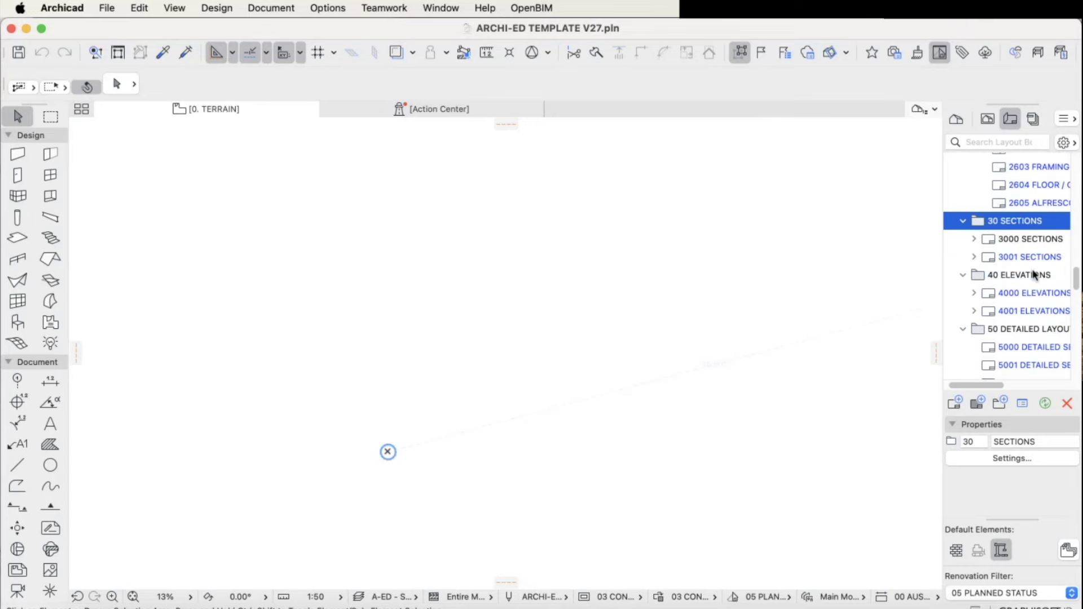
click(1006, 266)
scroll(1008, 339, down, 5)
scroll(1008, 372, down, 10)
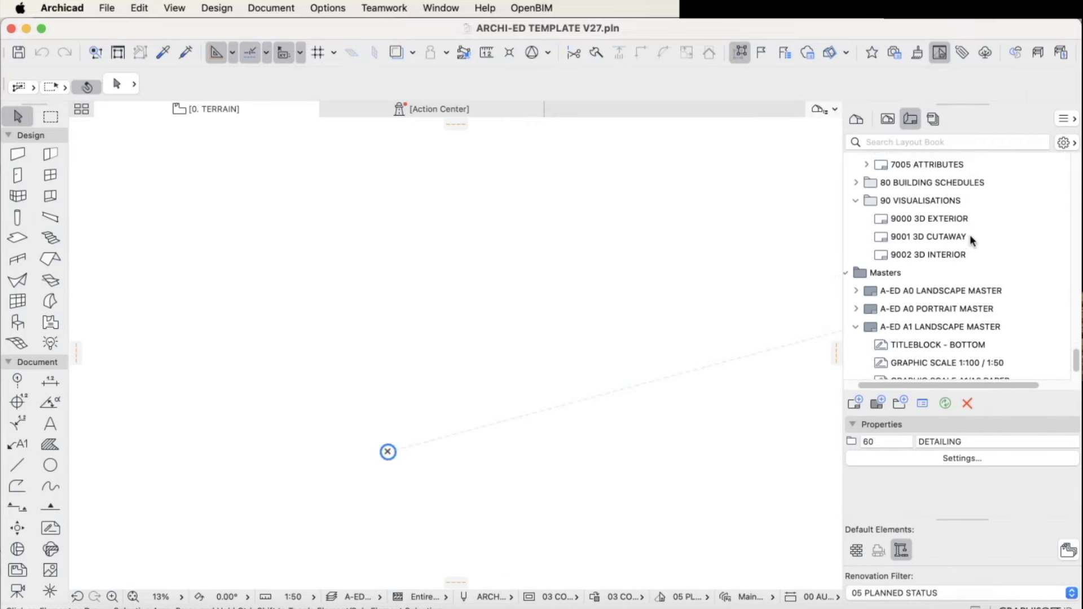
Open the A-ED A1 LANDSCAPE MASTER layout and view its whole sheet with the title block
double_click(926, 282)
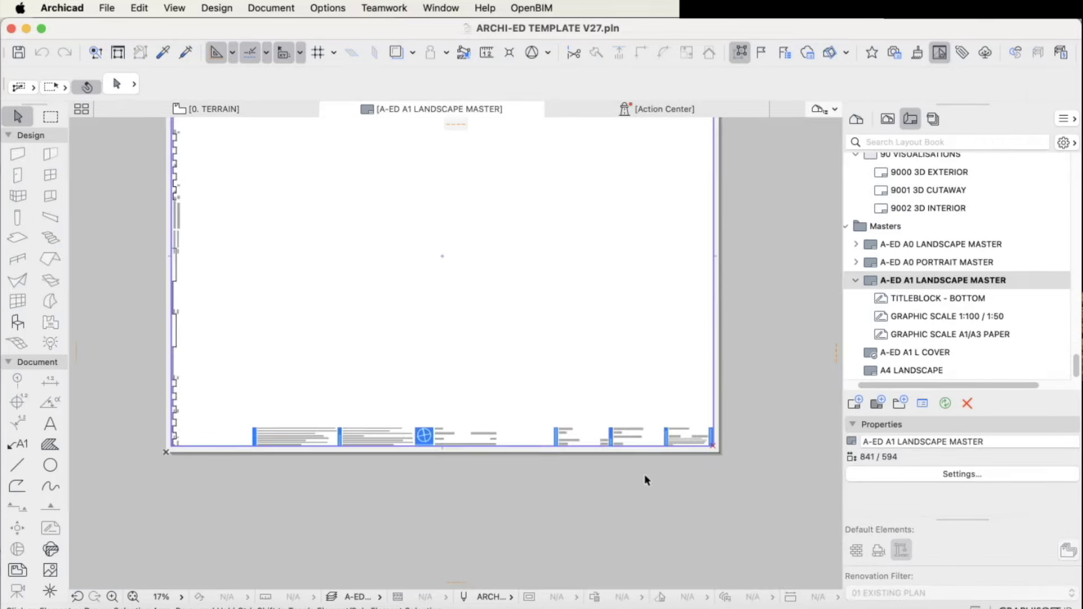
scroll(232, 346, down, 5)
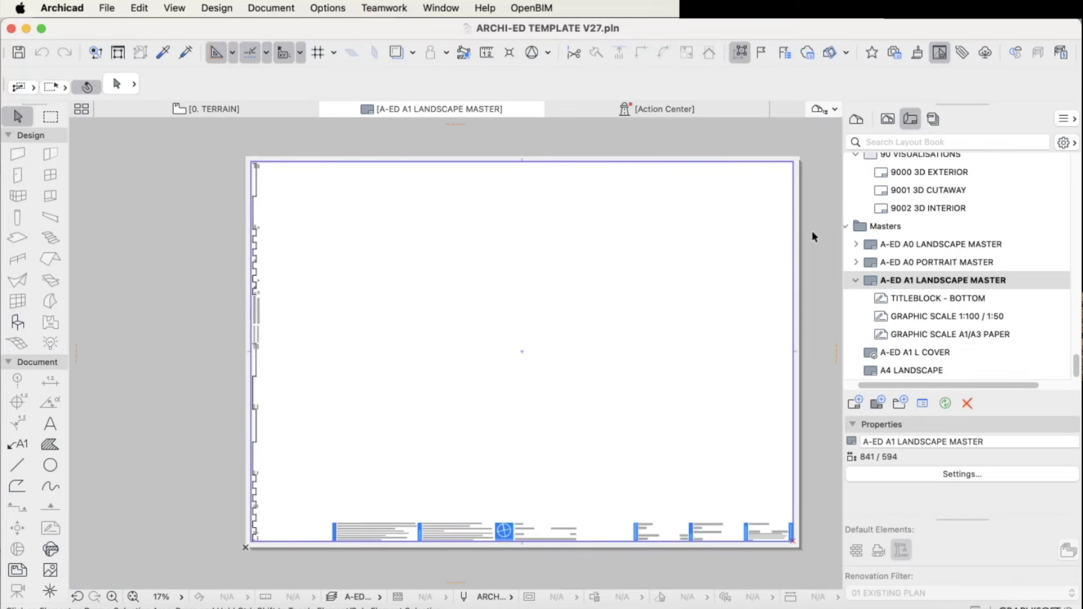
Look into the 00 ALL and 01 SKETCH publisher sets, and select 03 CC / CDC FINAL SET
click(933, 119)
click(855, 143)
double_click(908, 177)
click(855, 142)
double_click(906, 192)
click(855, 143)
click(888, 221)
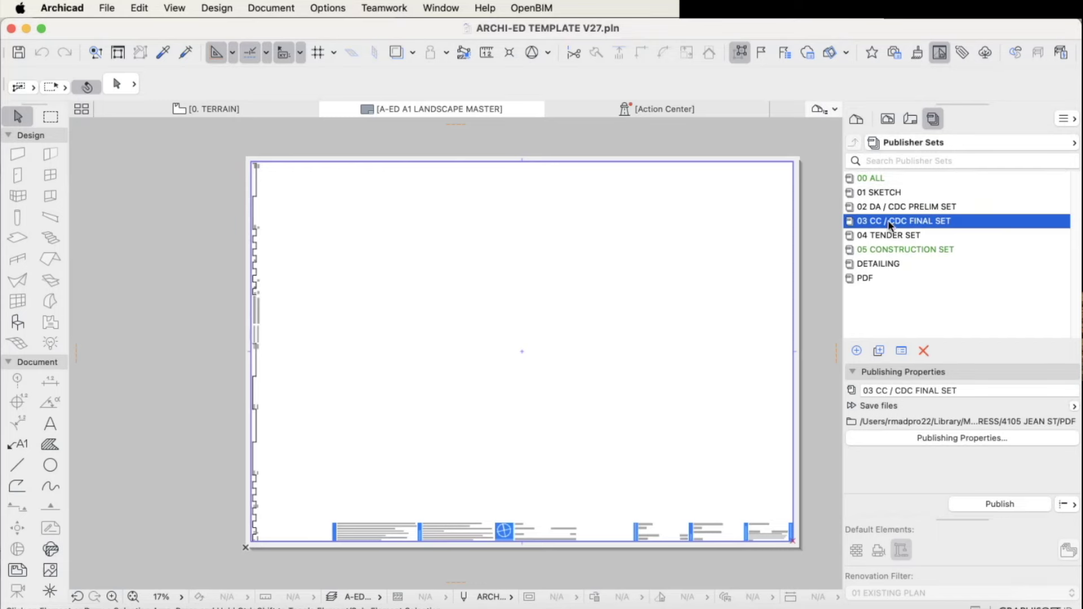
Look at the 02 DA / CDC PRELIM SET, 05 CONSTRUCTION SET and DETAILING publisher sets
click(903, 207)
click(910, 249)
click(877, 263)
Return to the 1. GROUND FLOOR plan in the Project Map and view the available Graphic Override combinations
click(911, 119)
click(271, 7)
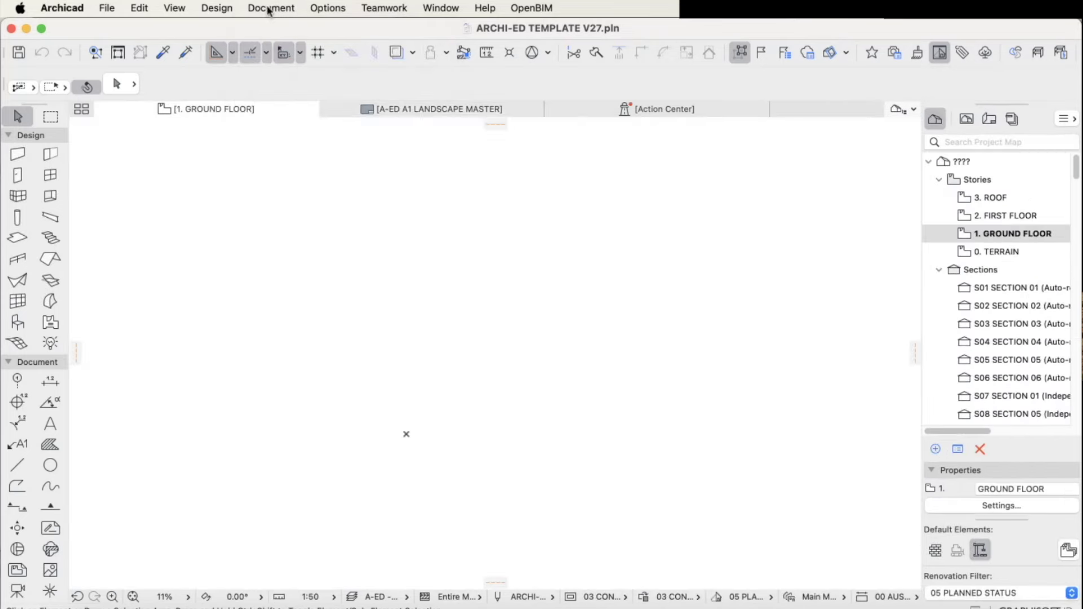
click(268, 9)
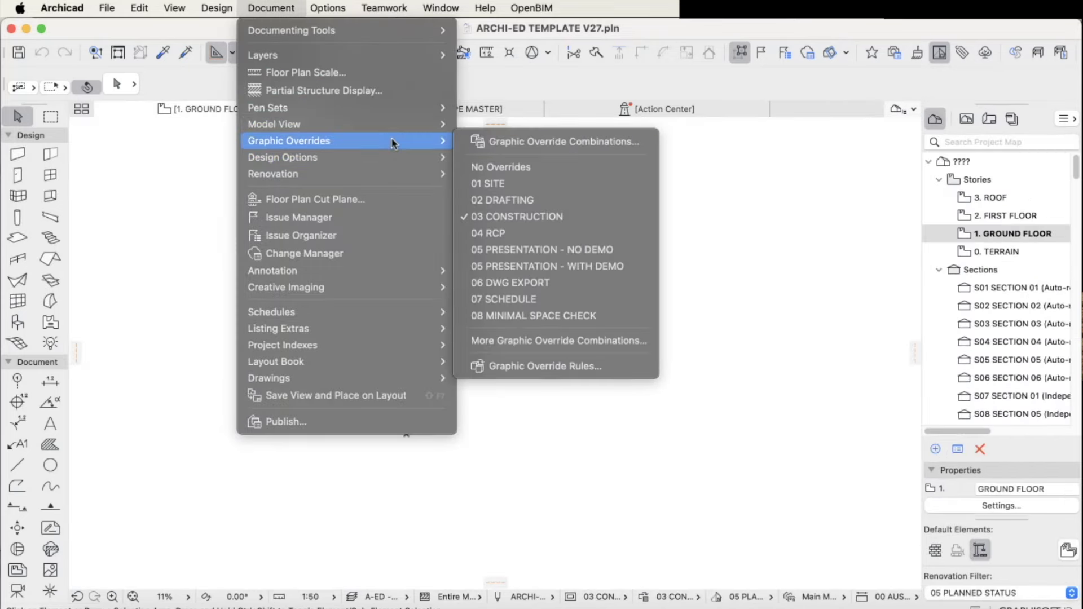
click(194, 133)
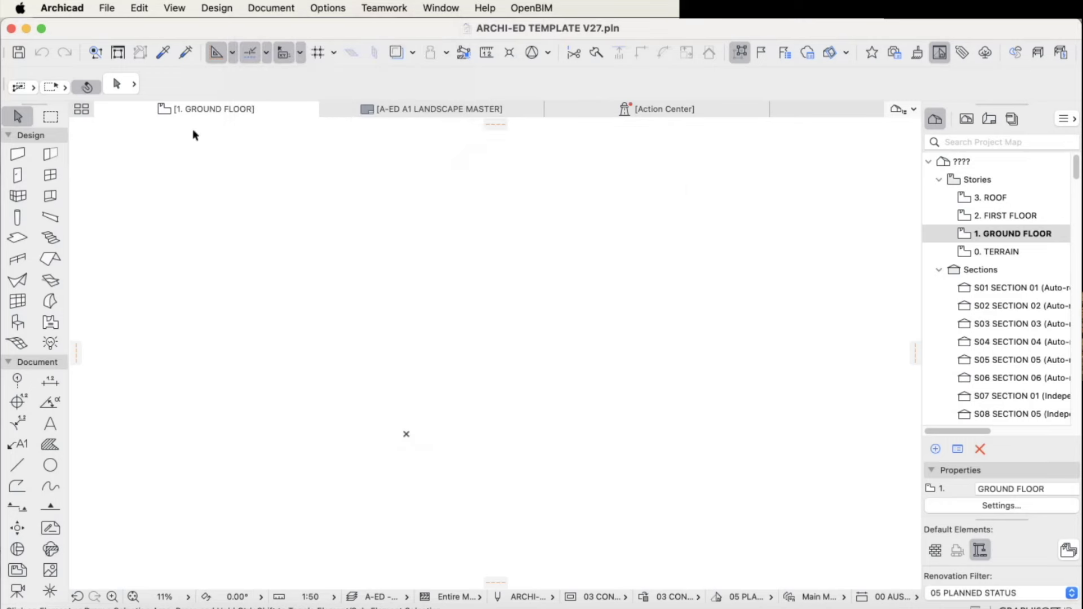
Display the Favorites and browse through their folders, including LIGHTING SYMBOLS
click(872, 52)
drag(213, 193, 213, 416)
scroll(220, 226, down, 1)
click(220, 211)
scroll(214, 220, down, 3)
click(181, 242)
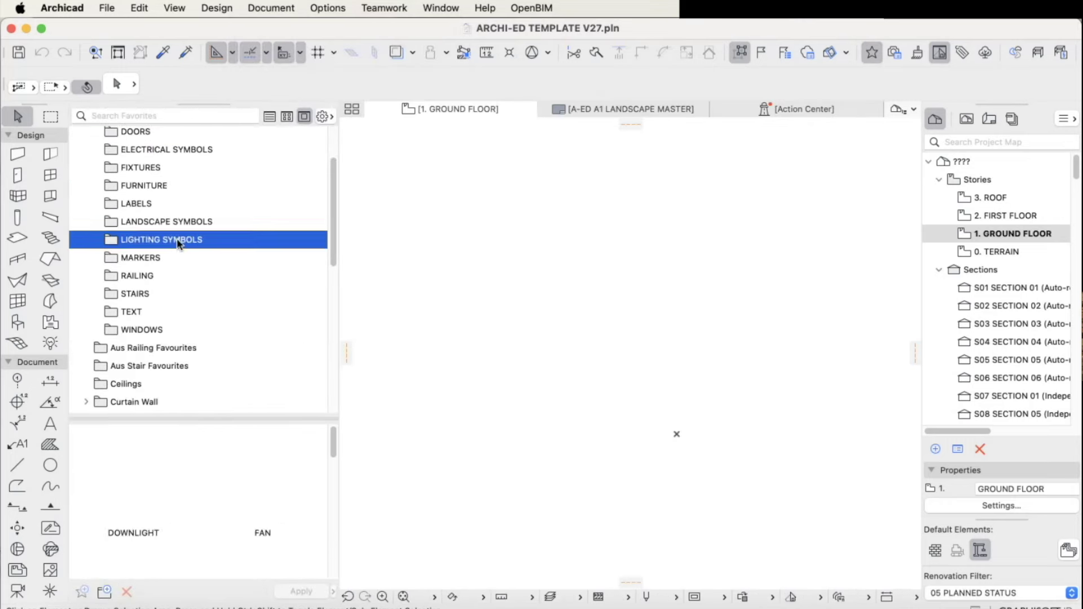
scroll(170, 231, down, 5)
click(145, 174)
click(152, 227)
scroll(208, 301, up, 8)
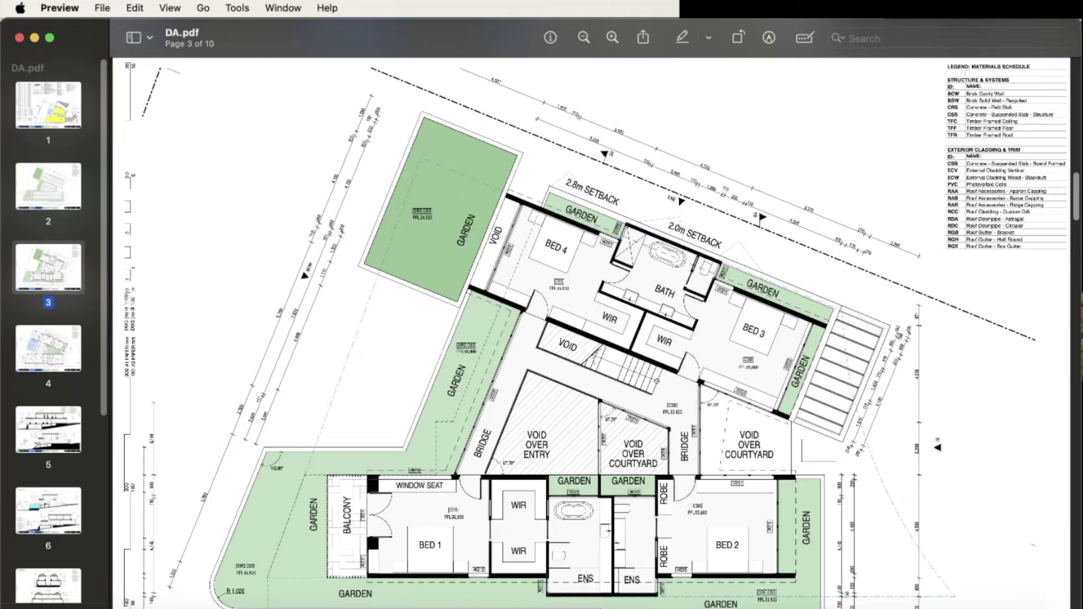
Examine the section drawings on page 5 and the coloured elevations on page 8 of DA.pdf
click(22, 450)
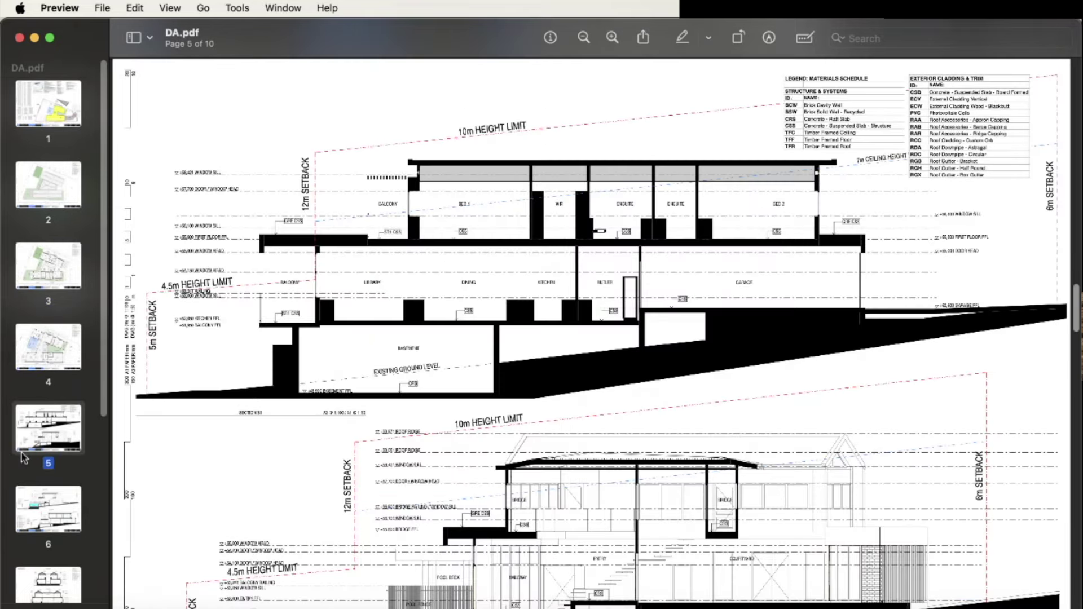
scroll(59, 511, down, 5)
click(59, 511)
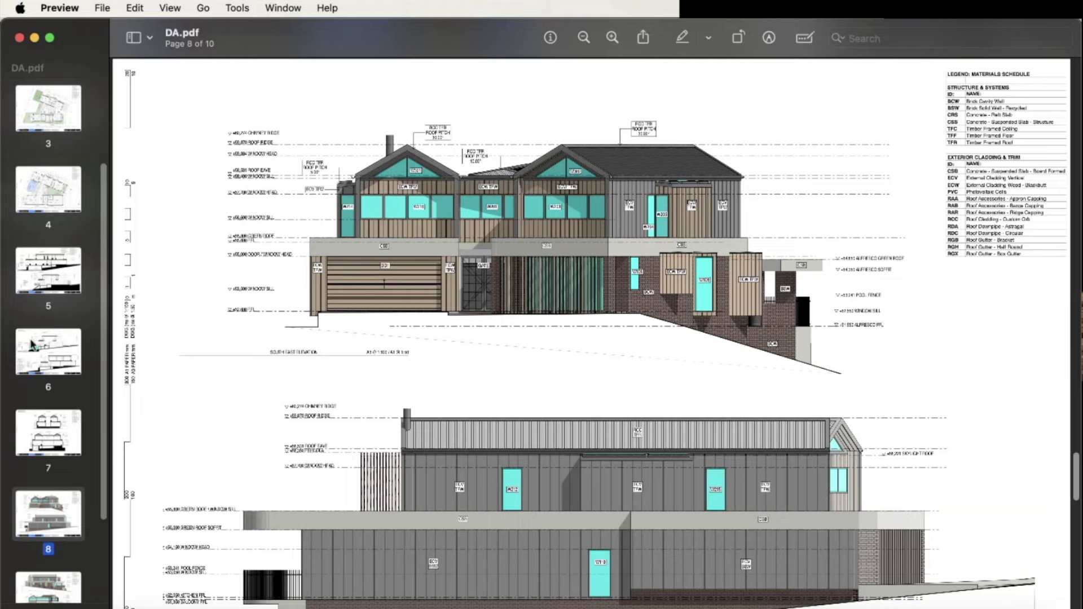
scroll(332, 330, down, 5)
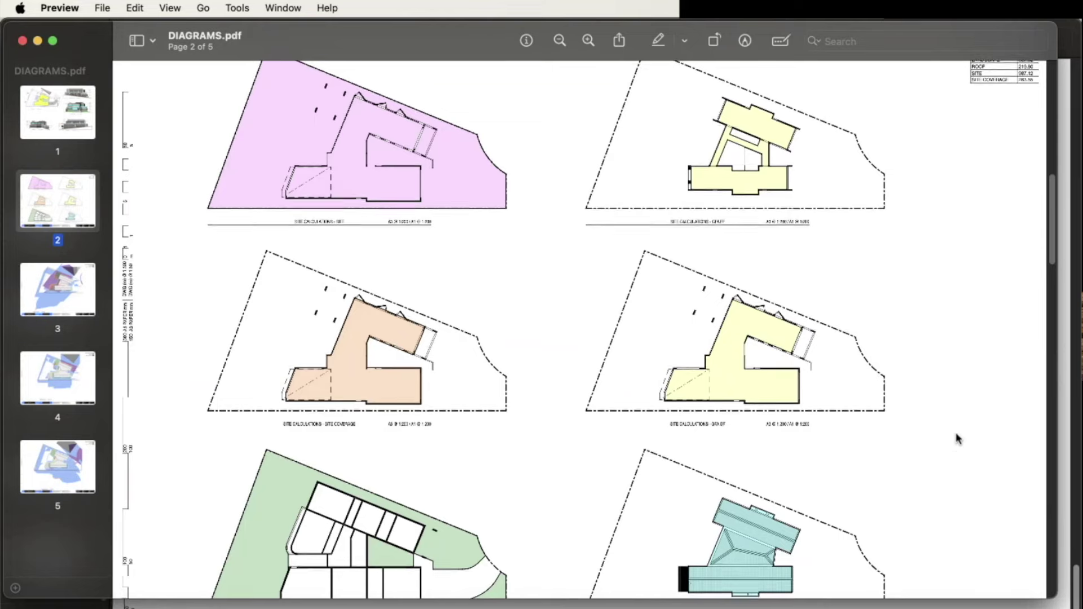
Review the site calculations and shadow diagrams in DIAGRAMS.pdf, and look through the drawings of CC.pdf from page 2 on
scroll(880, 300, down, 10)
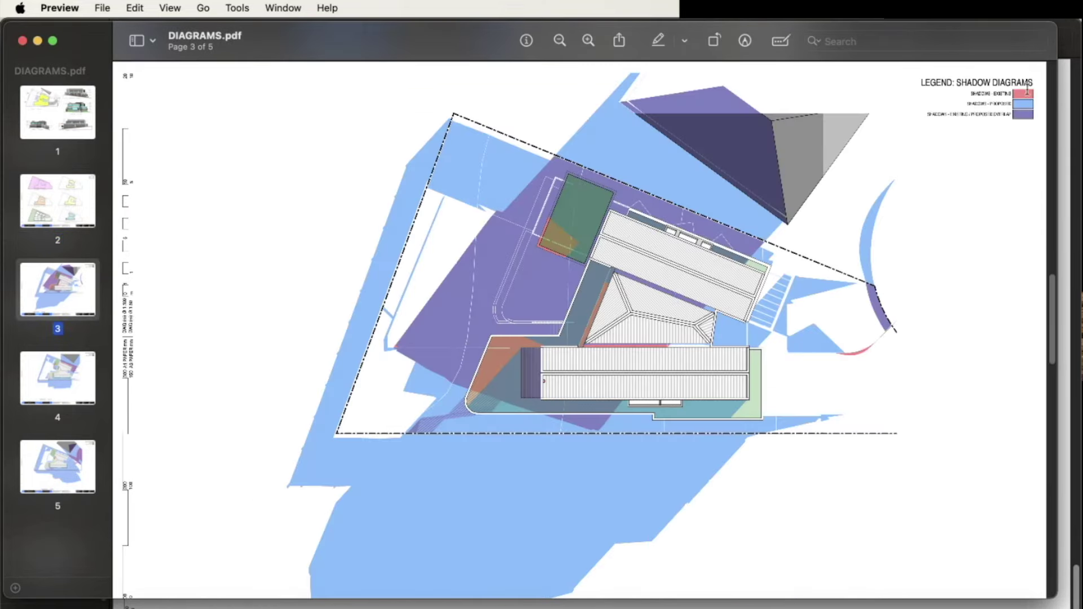
click(58, 379)
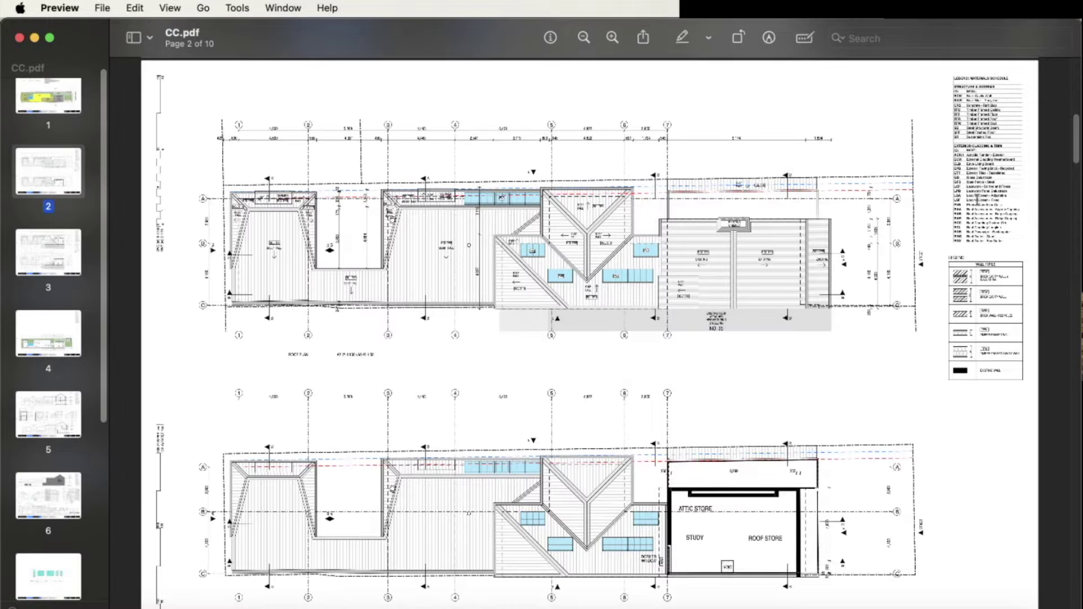
scroll(271, 448, down, 15)
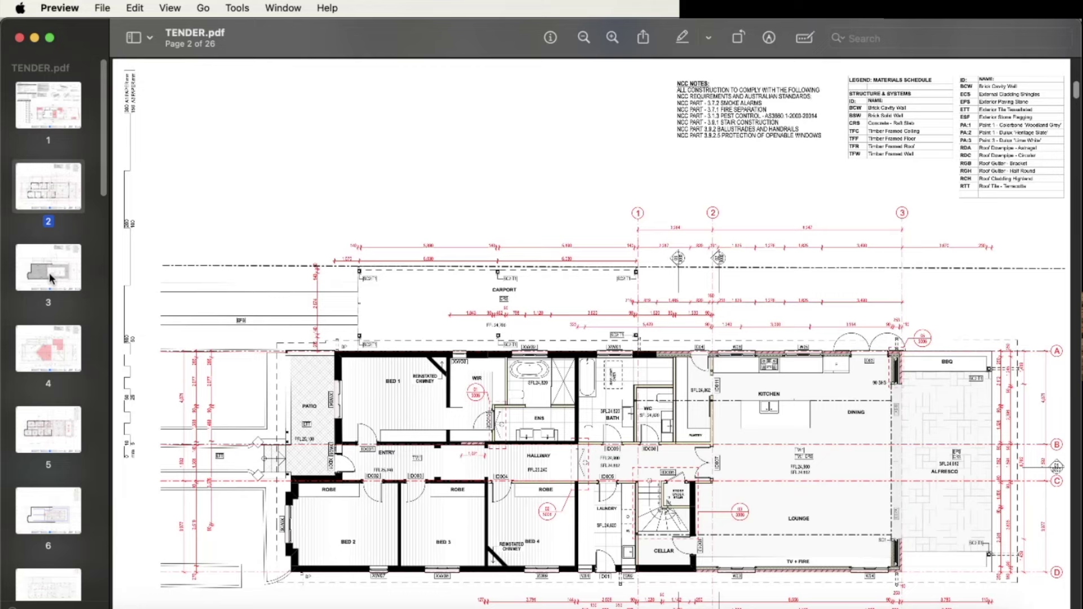
Review the plan sheets of TENDER.pdf from the lighting plan on page 5 to the floor plan on page 11
click(55, 446)
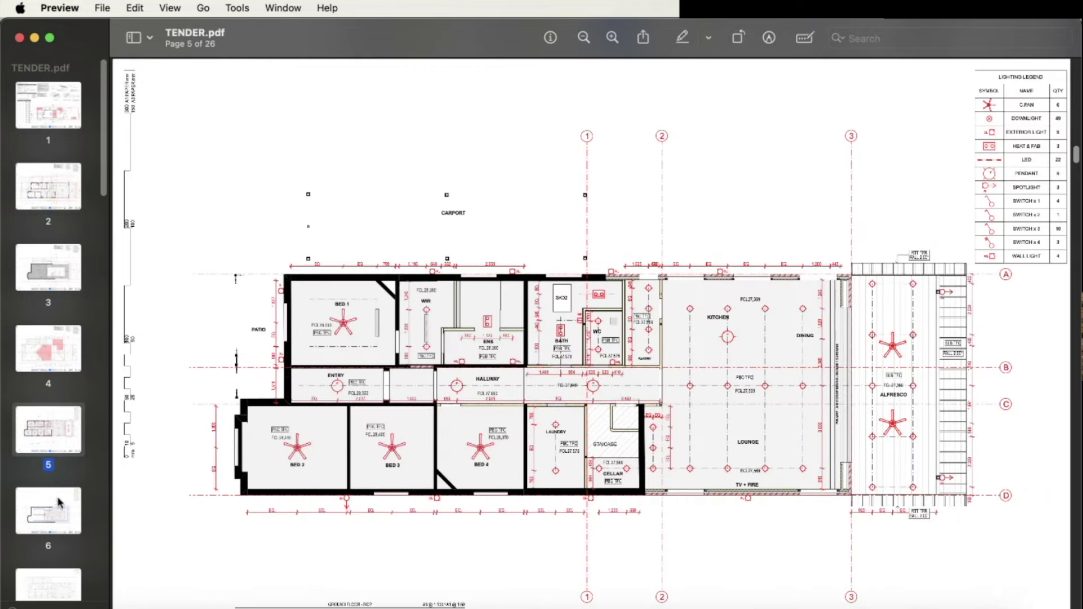
click(56, 501)
scroll(56, 501, down, 3)
click(65, 420)
scroll(51, 331, down, 5)
click(48, 443)
click(46, 380)
scroll(48, 384, down, 3)
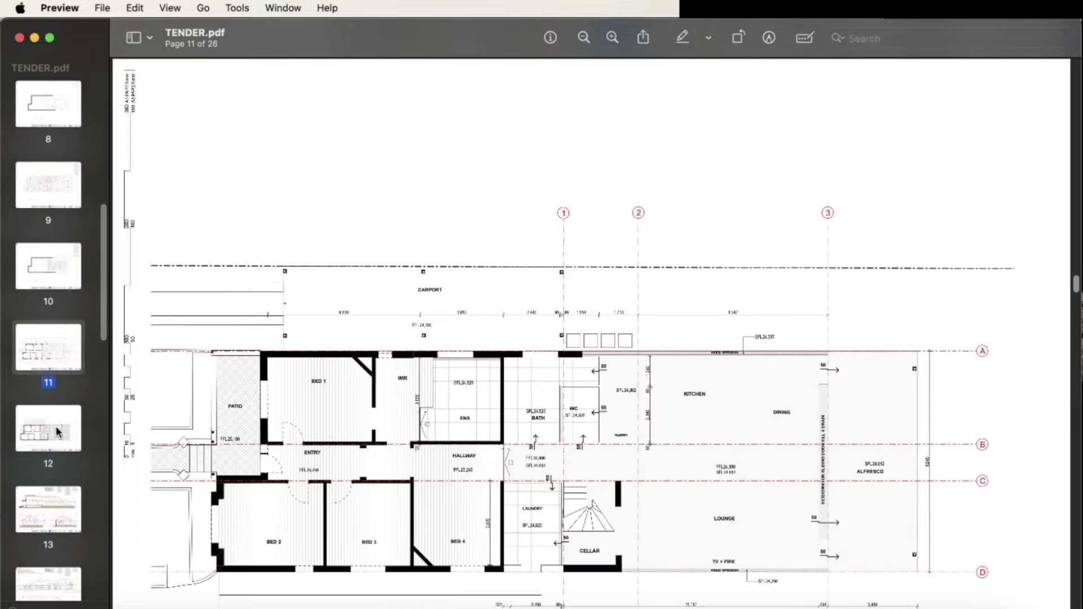
Continue through TENDER.pdf from page 12, viewing the elevations on page 15, stair details on page 16 and the following detail sheets
click(56, 426)
scroll(55, 424, down, 3)
click(48, 412)
click(48, 483)
key(Down)
key(Down)
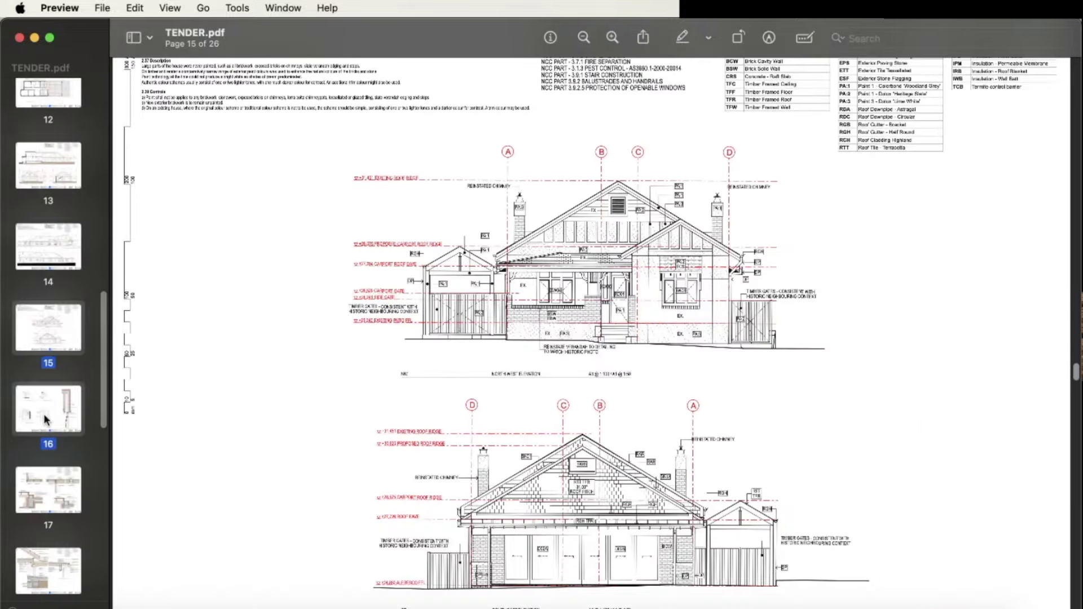
scroll(48, 448, down, 2)
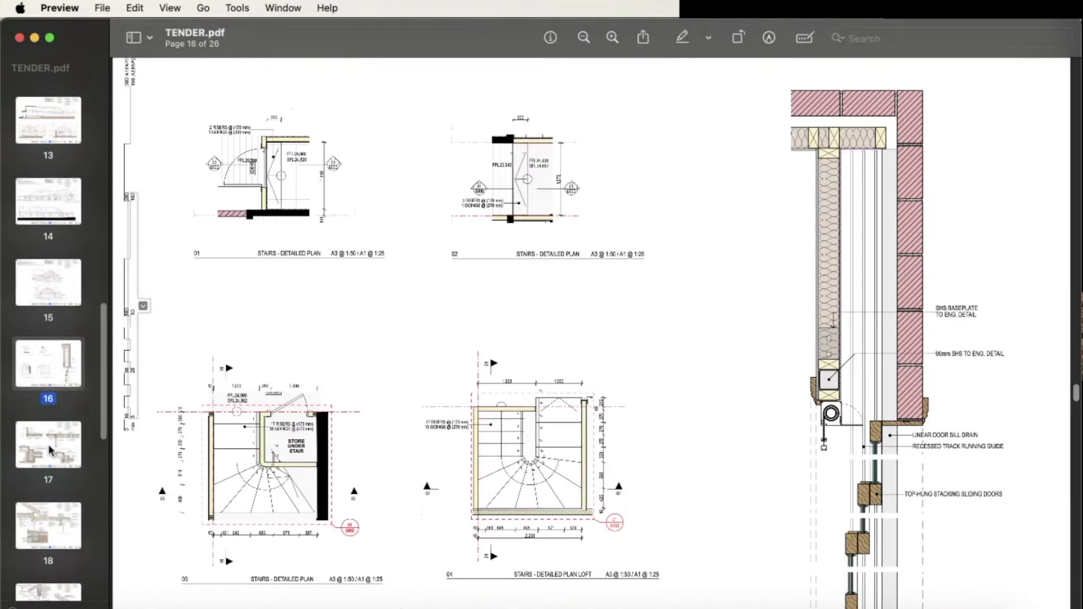
click(53, 454)
scroll(345, 307, down, 20)
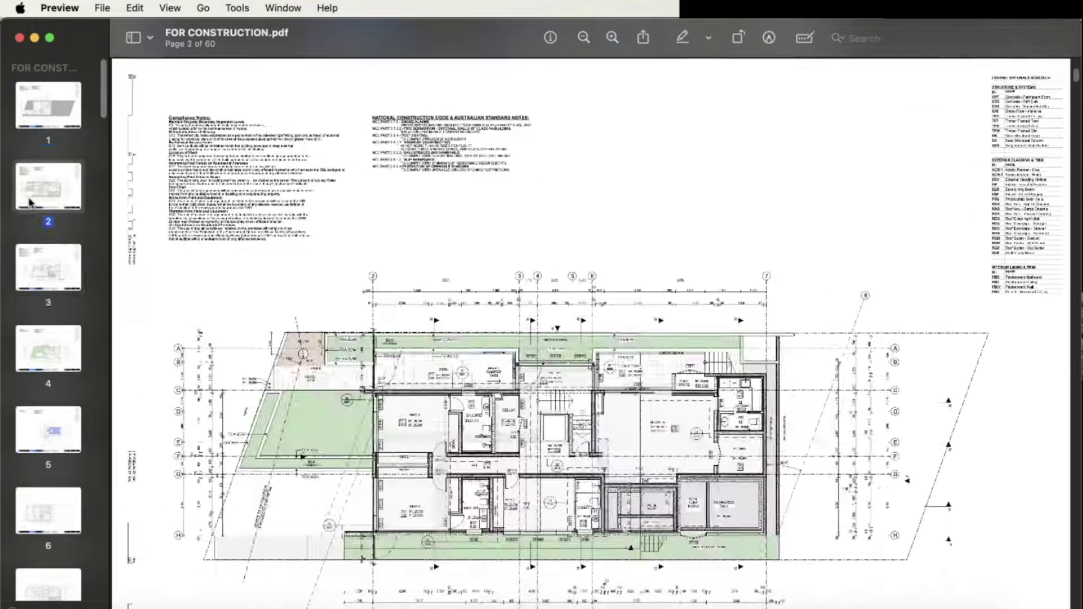
Page through the plan sheets of FOR CONSTRUCTION.pdf from the opening floor plans to the upper ground floor plan on page 19
key(Down)
key(Down)
key(Down)
key(Down)
key(Down)
key(Down)
key(Down)
key(Down)
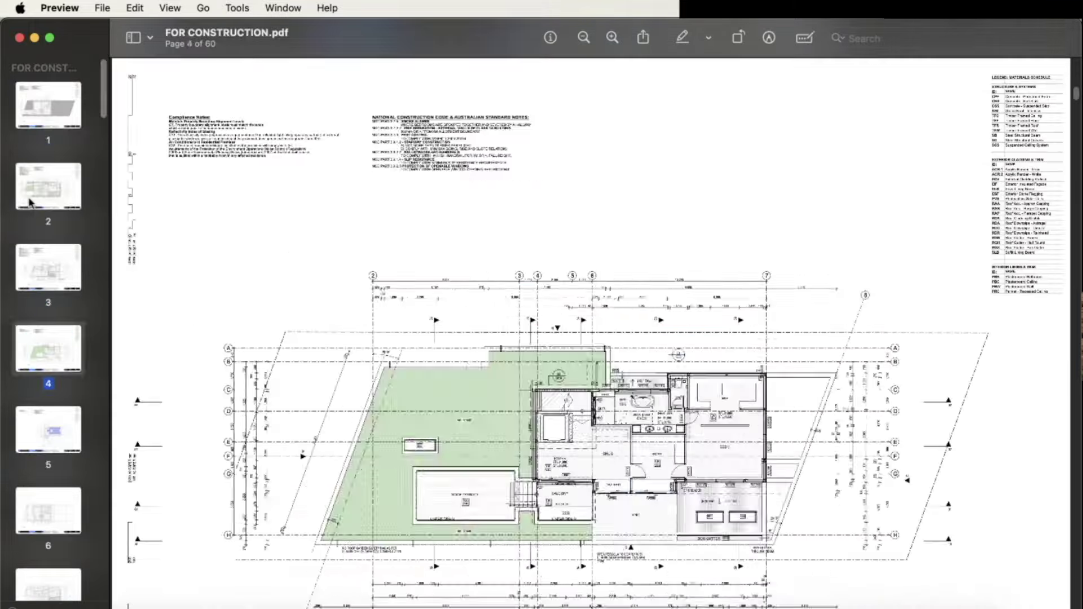
key(Down)
key(Down)
key(Down)
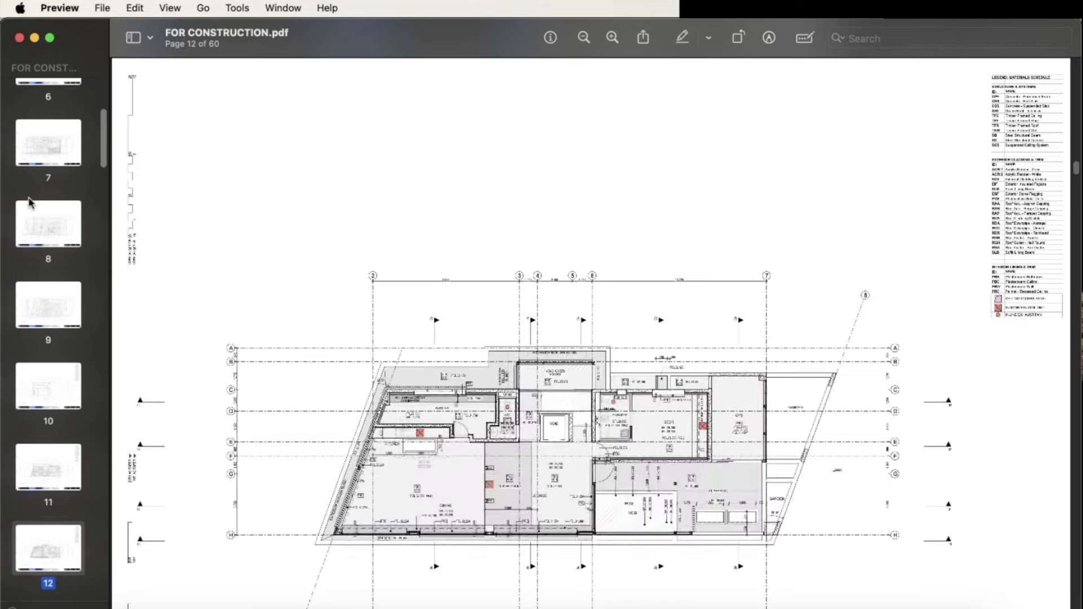
key(Down)
key(Down)
key(Down)
key(Down)
key(Down)
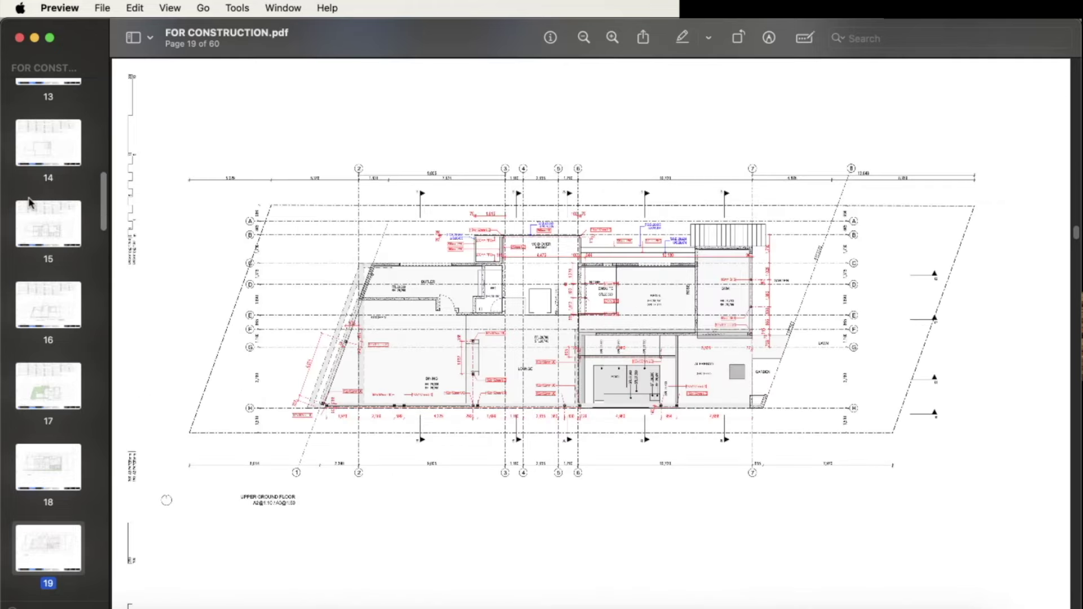
Review the FOR CONSTRUCTION.pdf sheets after page 19, up to the bathroom plan and interior elevations on page 32
key(Down)
key(Down)
key(Down)
key(Down)
key(Down)
key(Down)
key(Down)
key(Down)
key(Down)
key(Down)
key(Down)
key(Down)
key(Down)
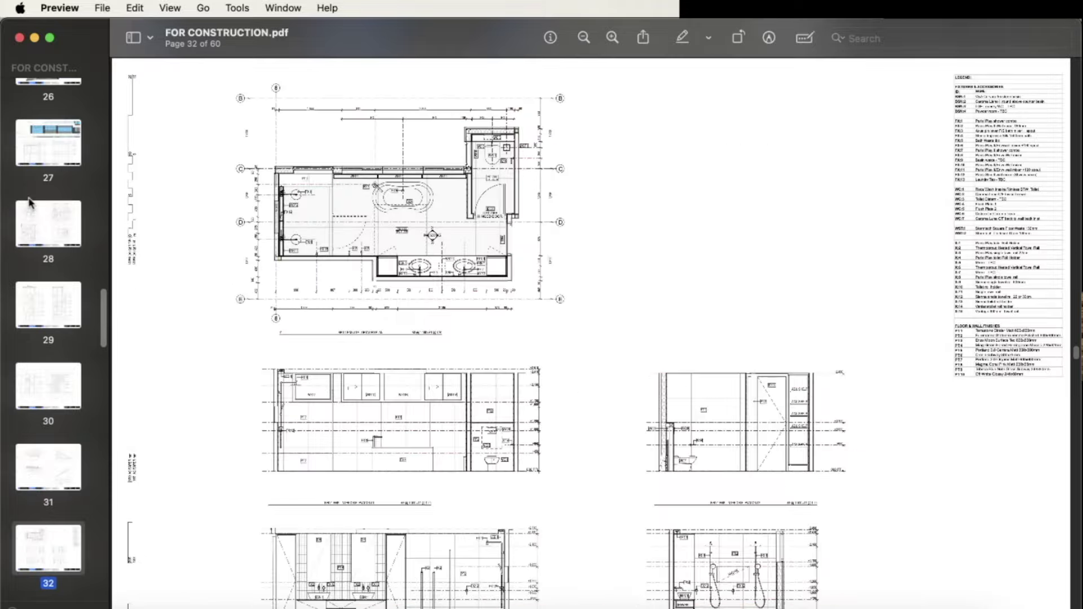
Look through the sheets of FOR CONSTRUCTION.pdf that follow page 32
key(Down)
key(Down)
key(Down)
key(Down)
key(Down)
key(Down)
key(Down)
key(Down)
key(Down)
key(Down)
key(Down)
key(Down)
key(Down)
key(Down)
key(Down)
key(Down)
key(Down)
key(Down)
key(Down)
key(Down)
key(Down)
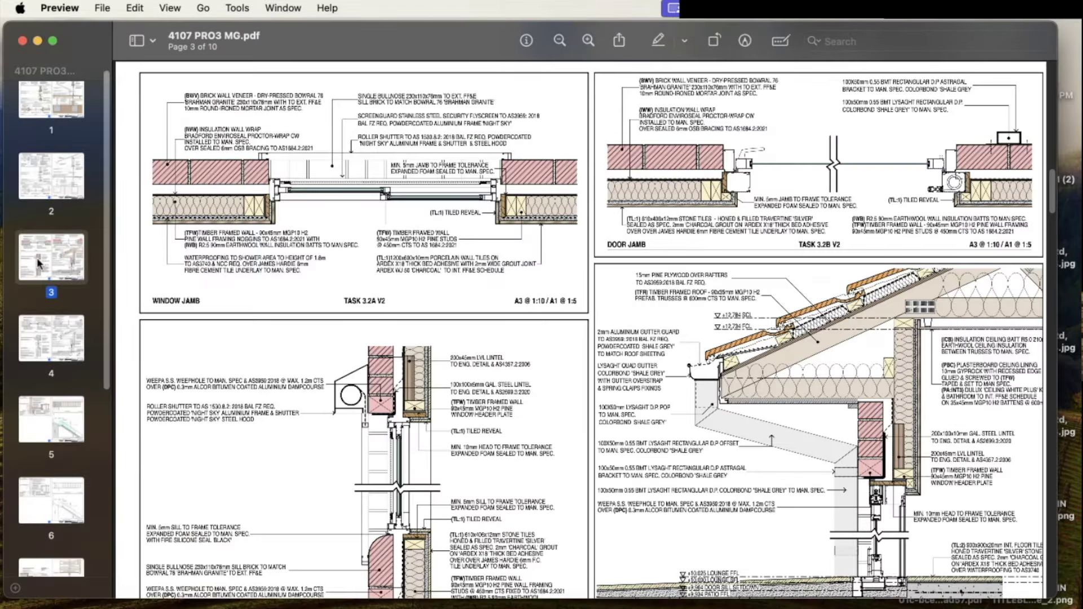
View the window and door jamb details on page 4 of 4107 PRO3 MG.pdf
click(54, 343)
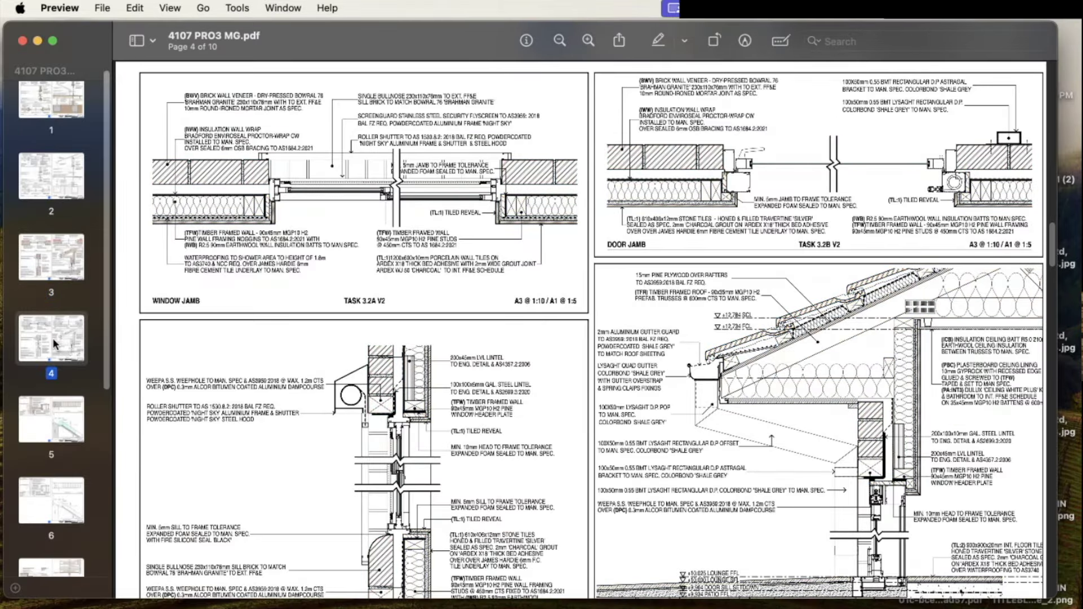